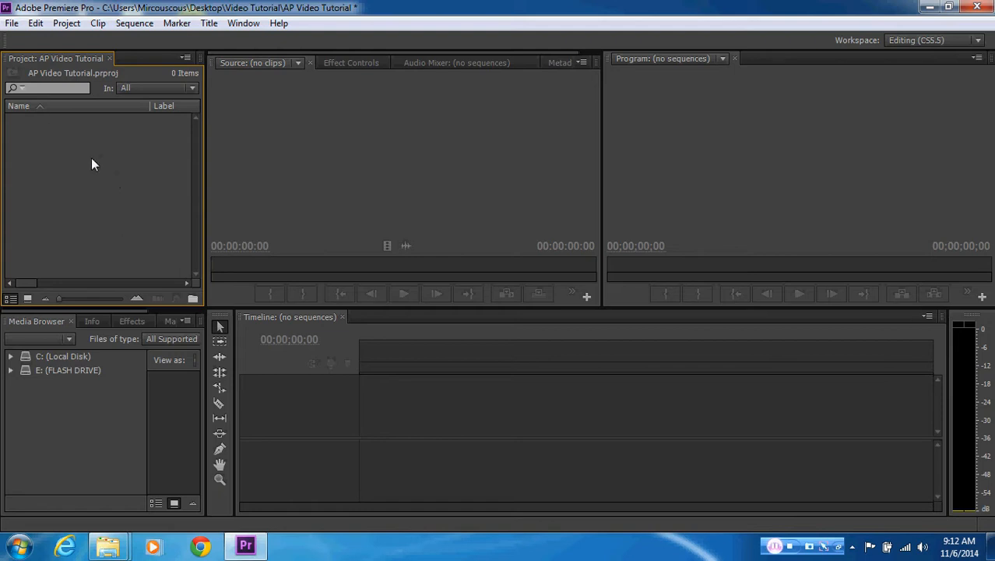
Import the arrrrgh video clip from the Video Tutorial folder into the project
click(12, 23)
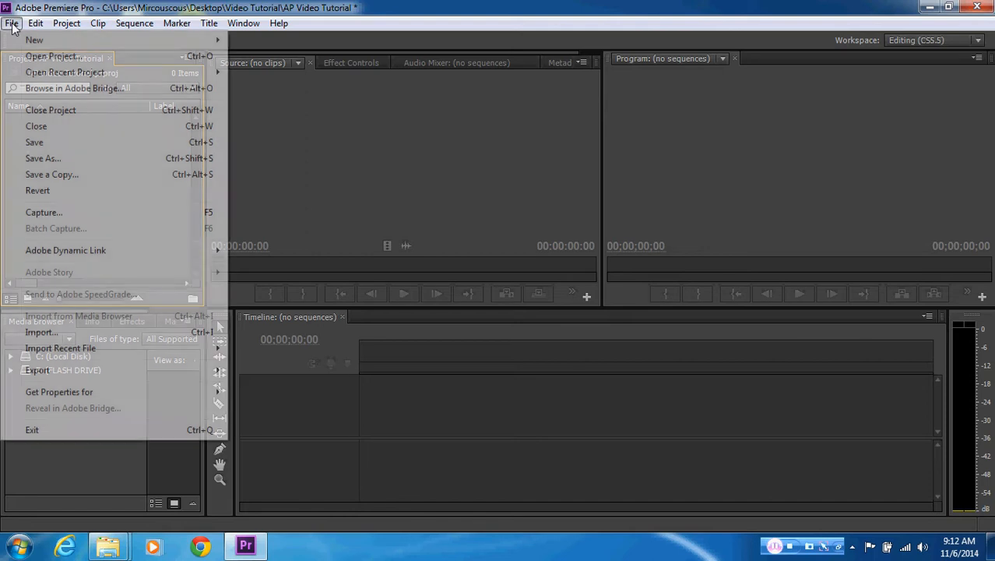
click(74, 335)
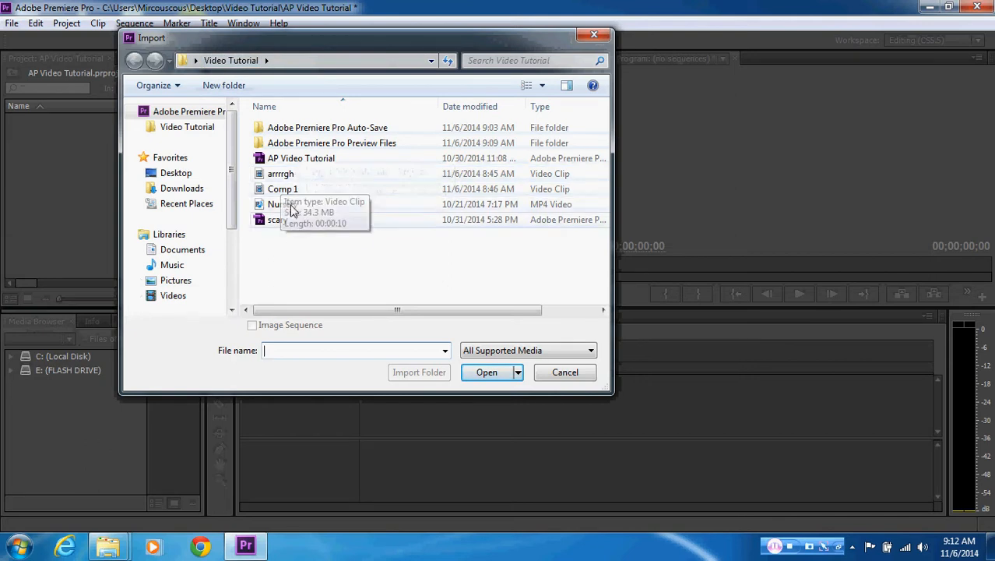
click(298, 179)
click(486, 372)
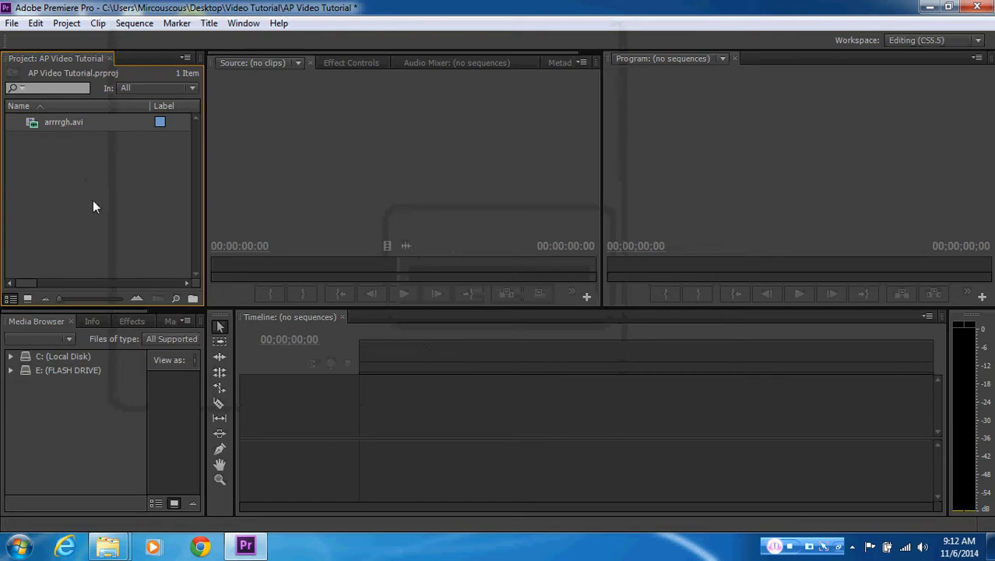
Import the Comp 1 and Nursery video files together into the project
right_click(92, 202)
click(143, 269)
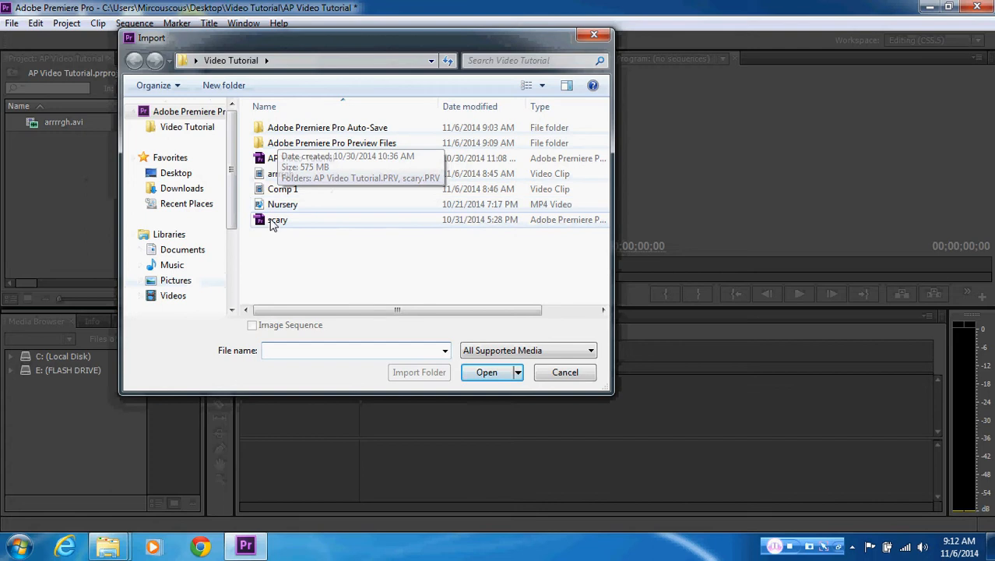
click(285, 193)
ctrl+click(289, 204)
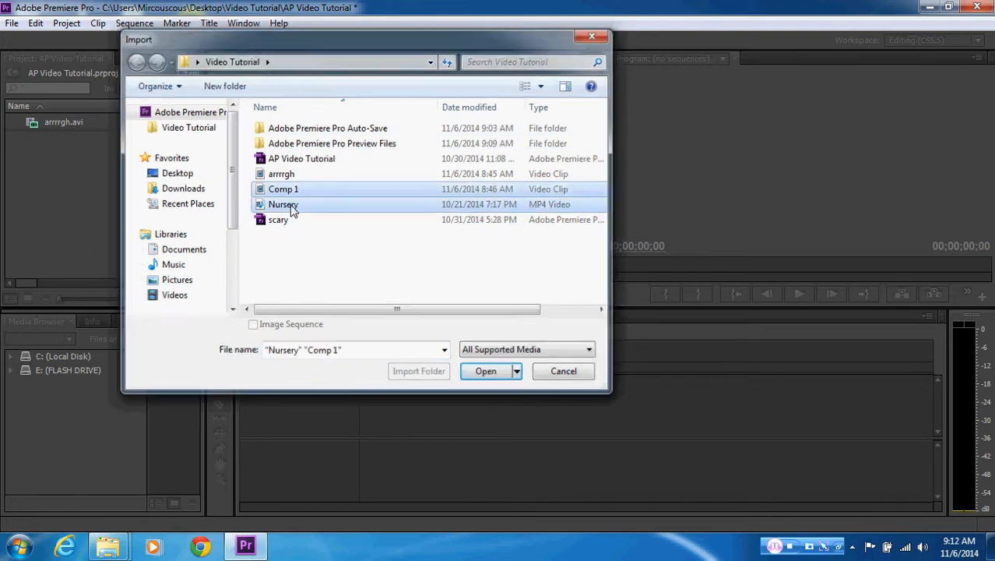
key(Return)
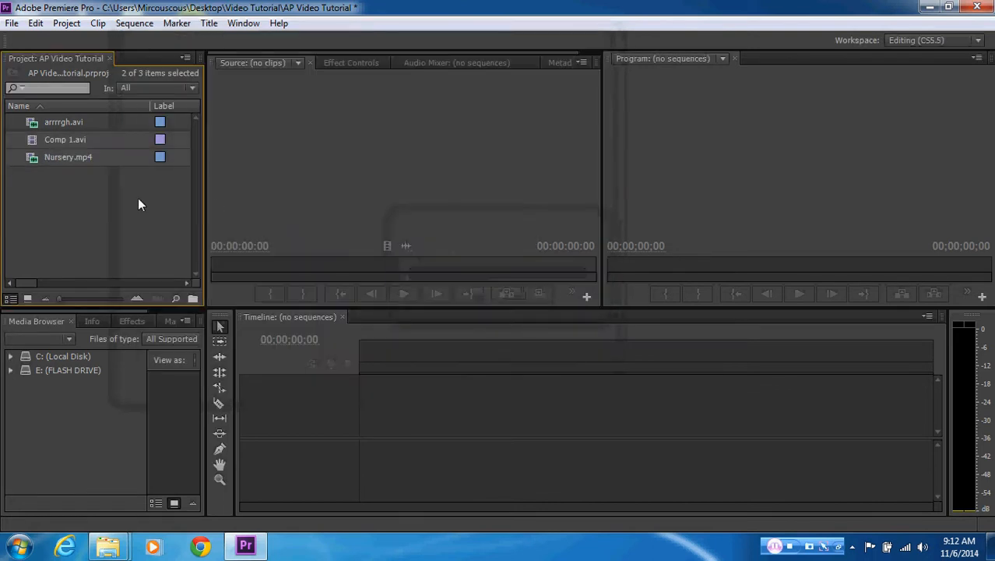
click(137, 204)
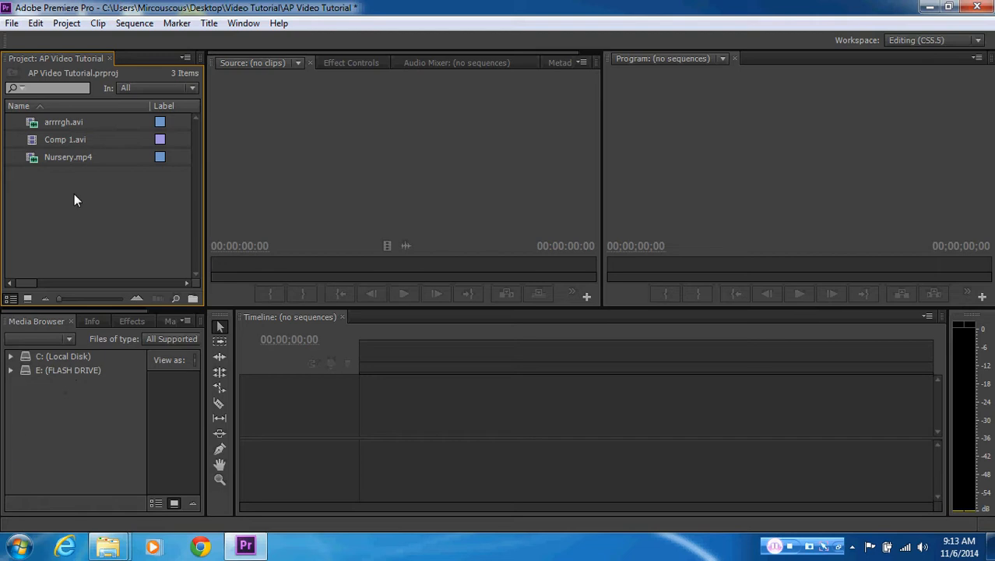
click(14, 24)
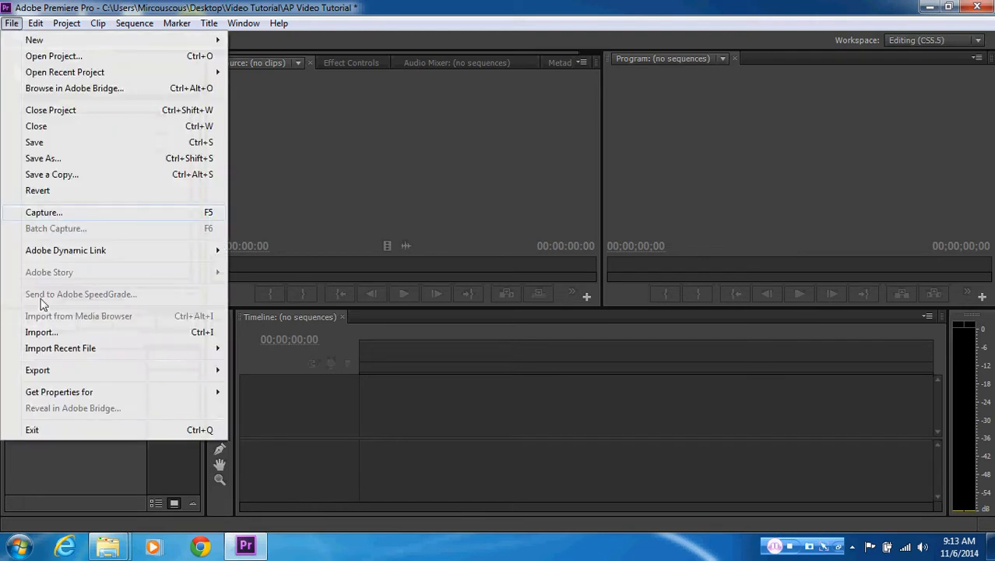
click(300, 191)
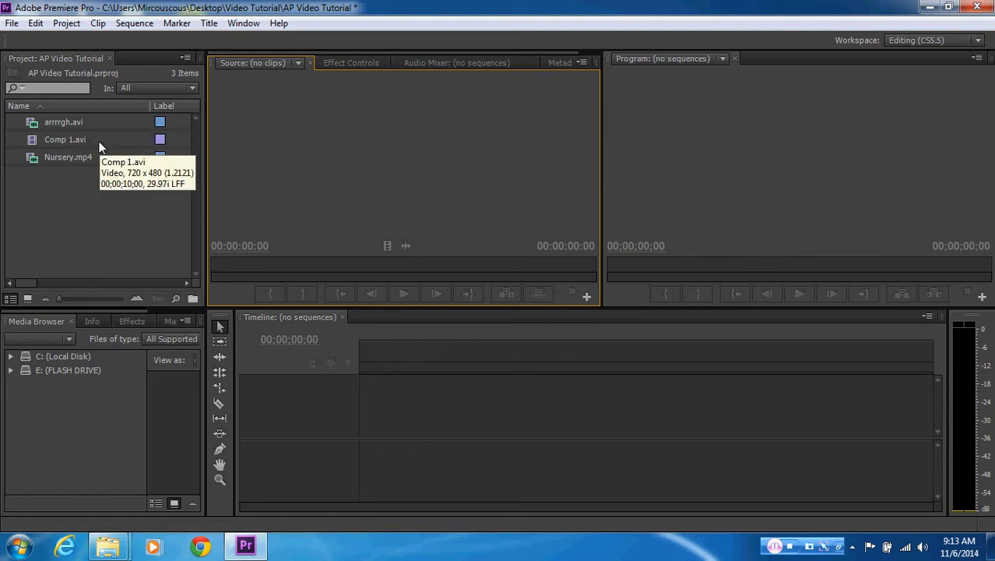
click(84, 181)
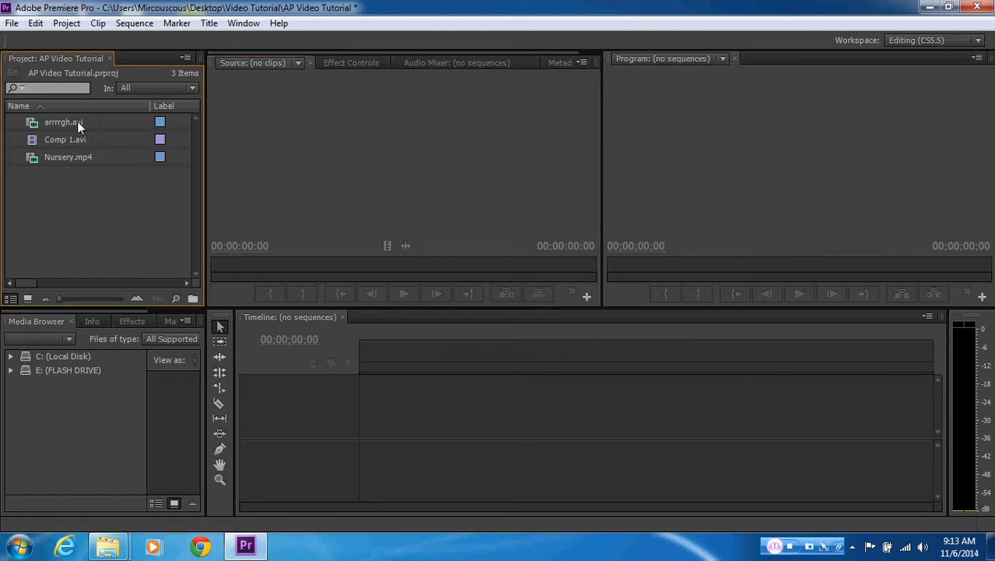
Create a new sequence from the arrrrgh.avi clip and select that clip in the timeline
mouse_move(77, 124)
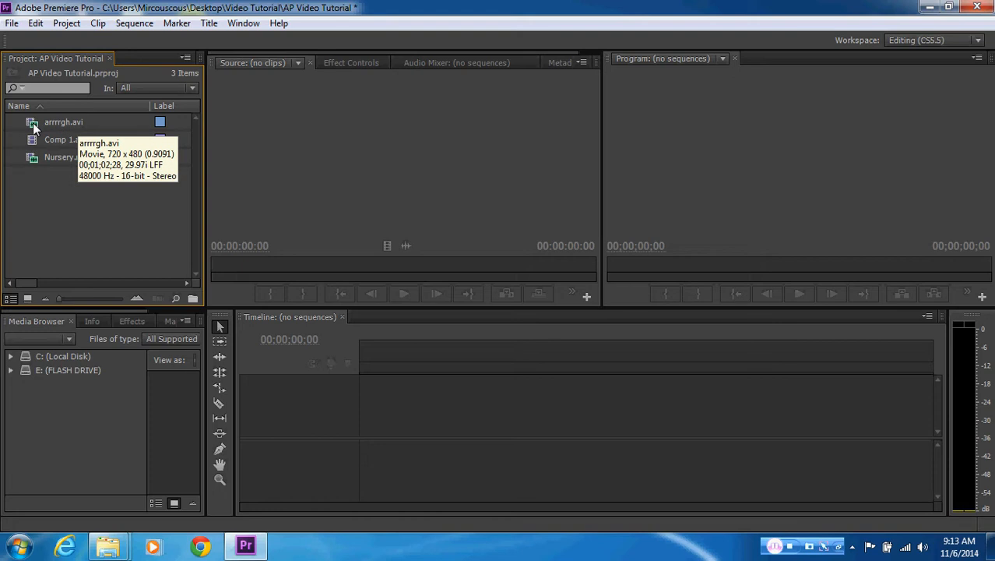
mouse_move(37, 138)
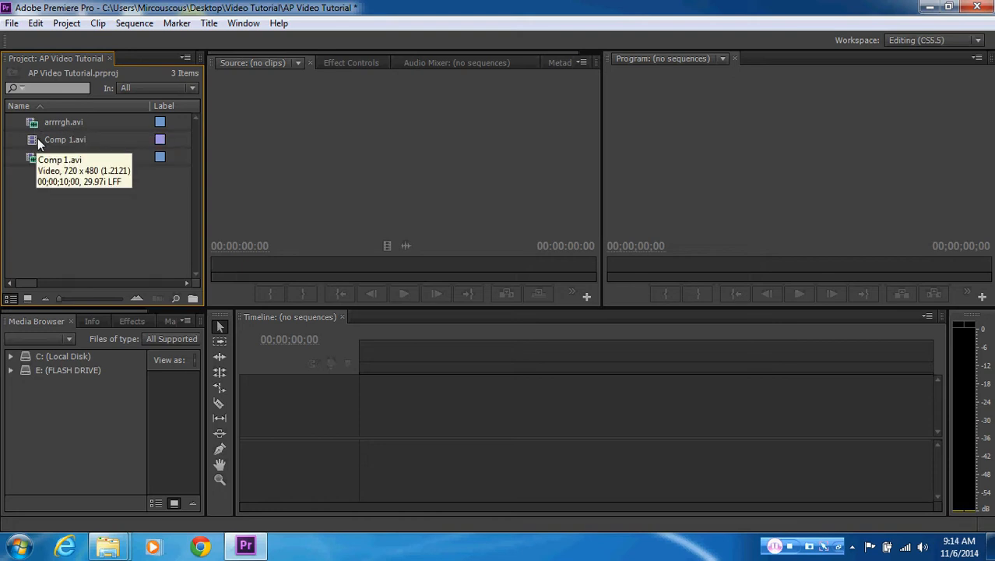
mouse_move(65, 158)
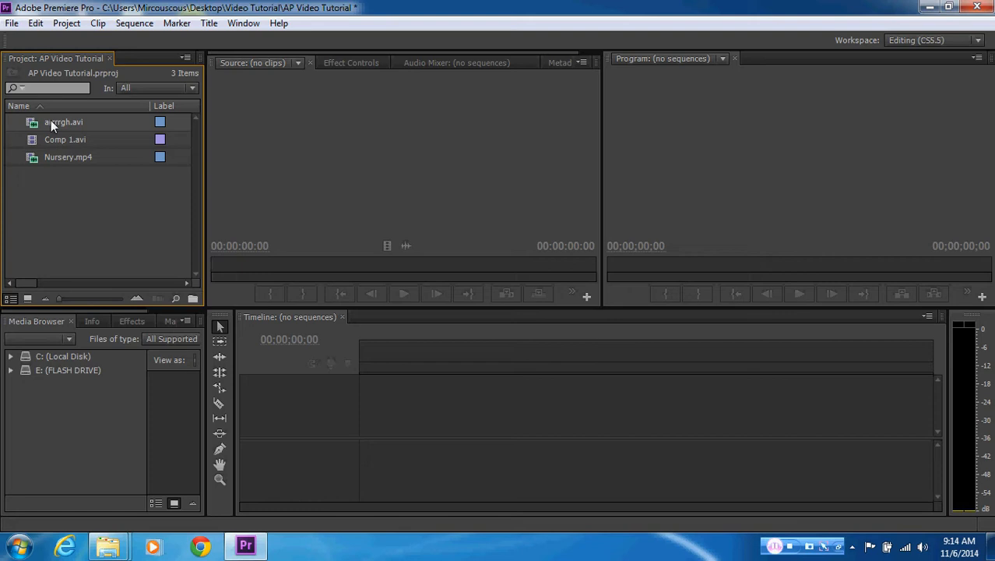
right_click(50, 121)
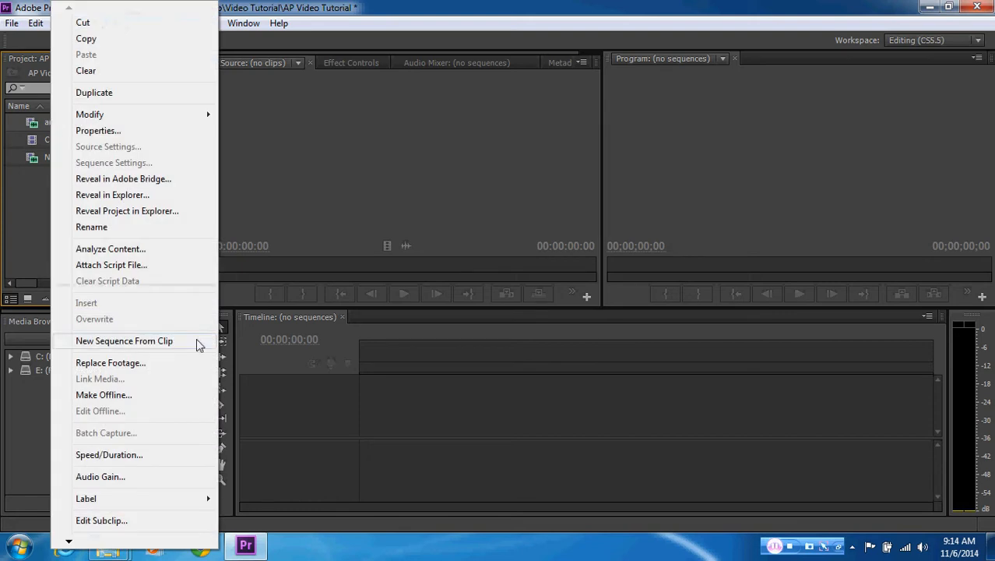
click(170, 343)
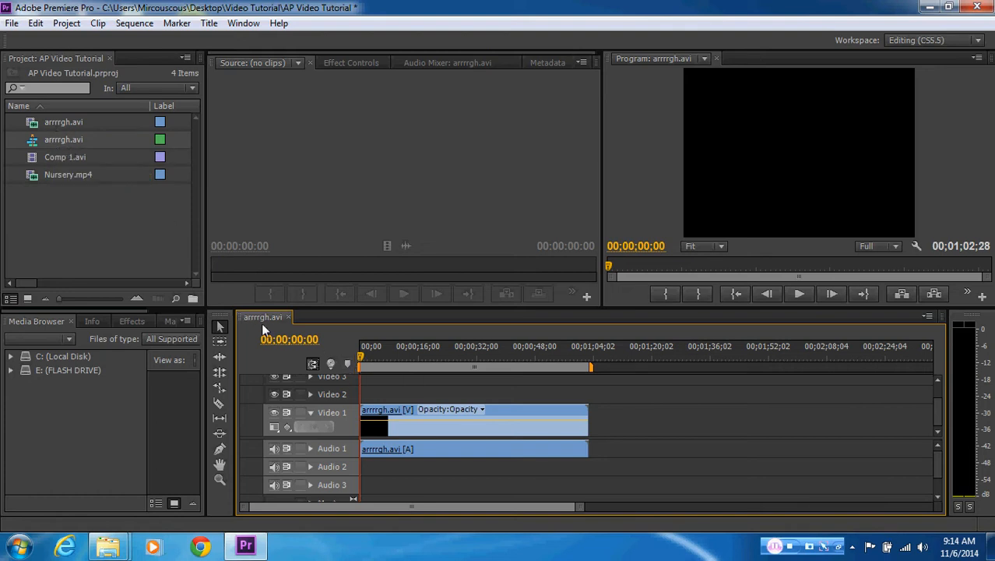
drag(361, 360, 321, 366)
click(513, 411)
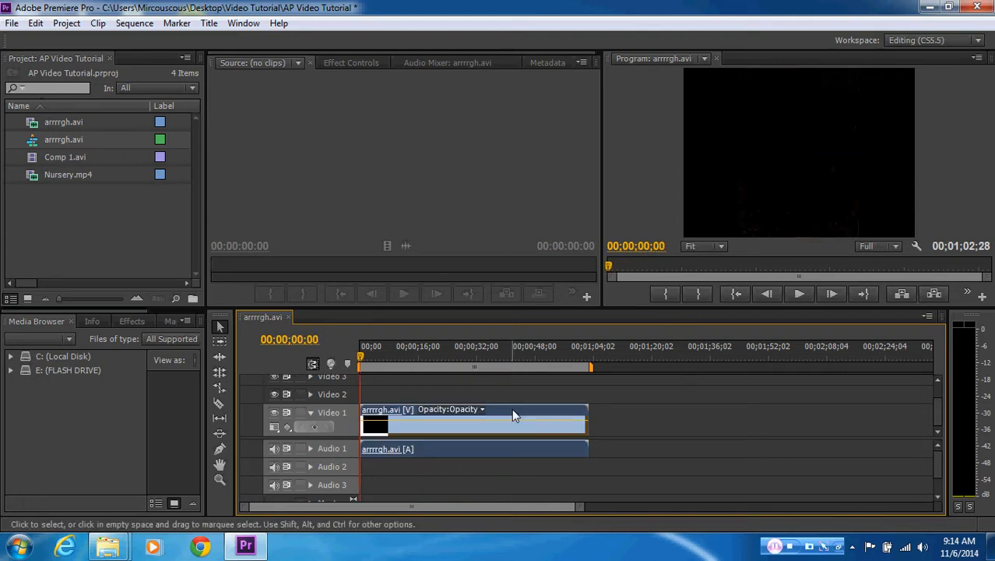
Delete the arrrrgh.avi sequence from the project, keeping the source clip
click(34, 141)
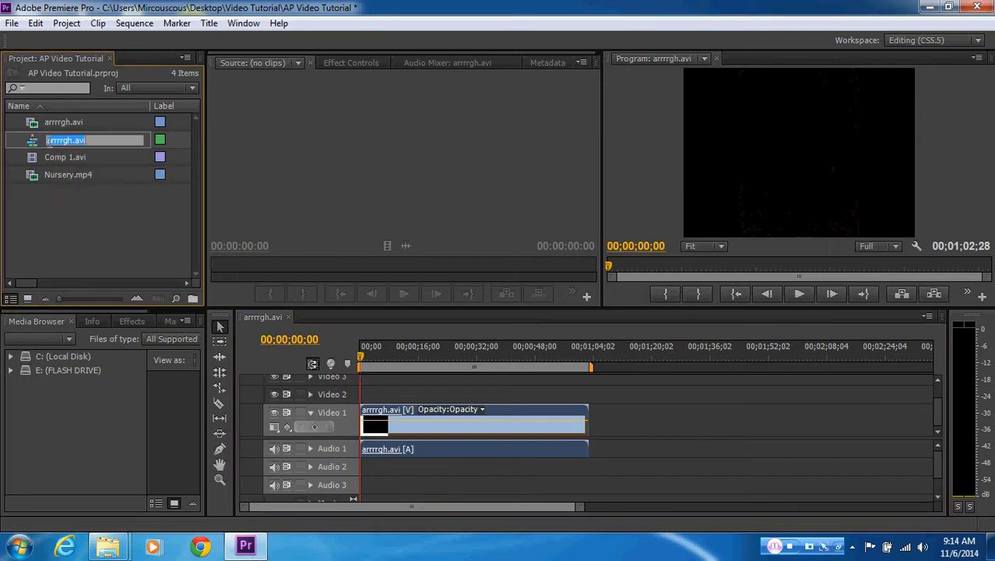
right_click(34, 142)
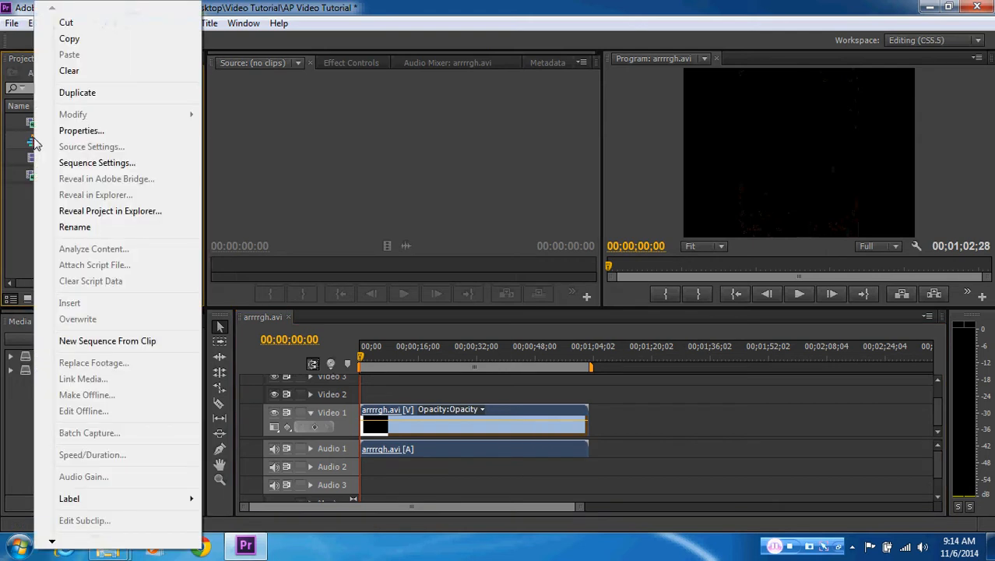
click(31, 144)
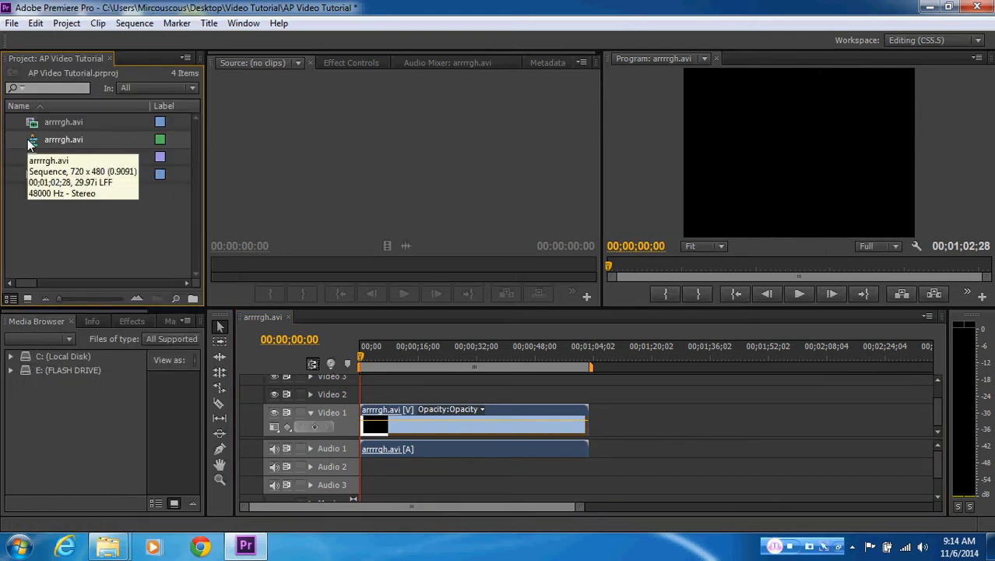
key(Delete)
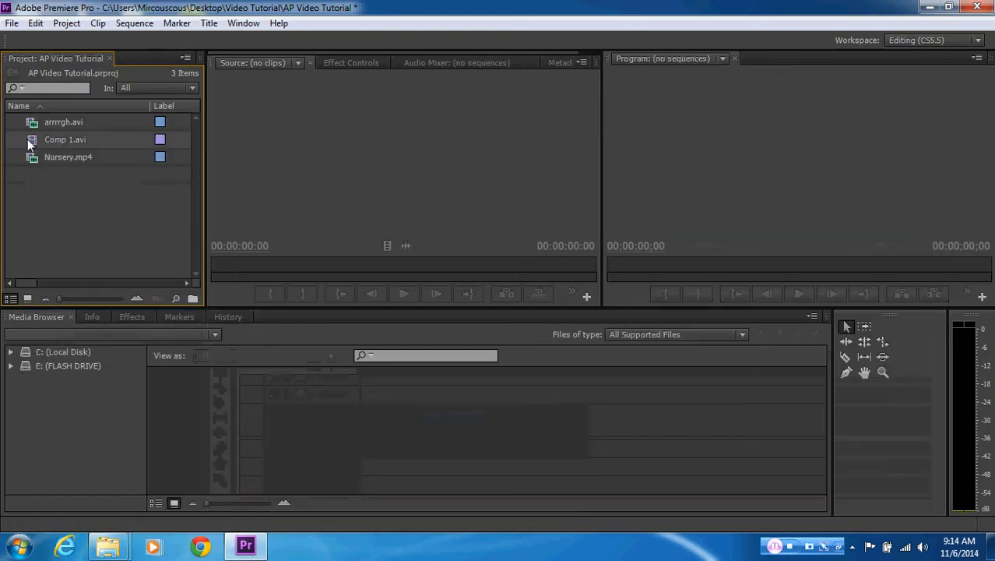
Create a new sequence from the Nursery.mp4 clip, with the playhead at the start of the timeline
right_click(74, 161)
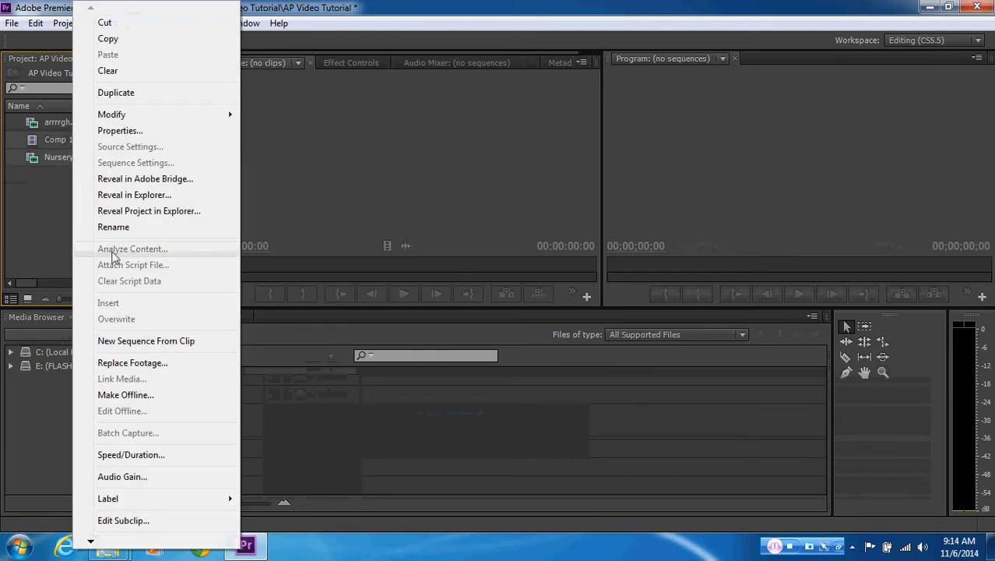
click(108, 346)
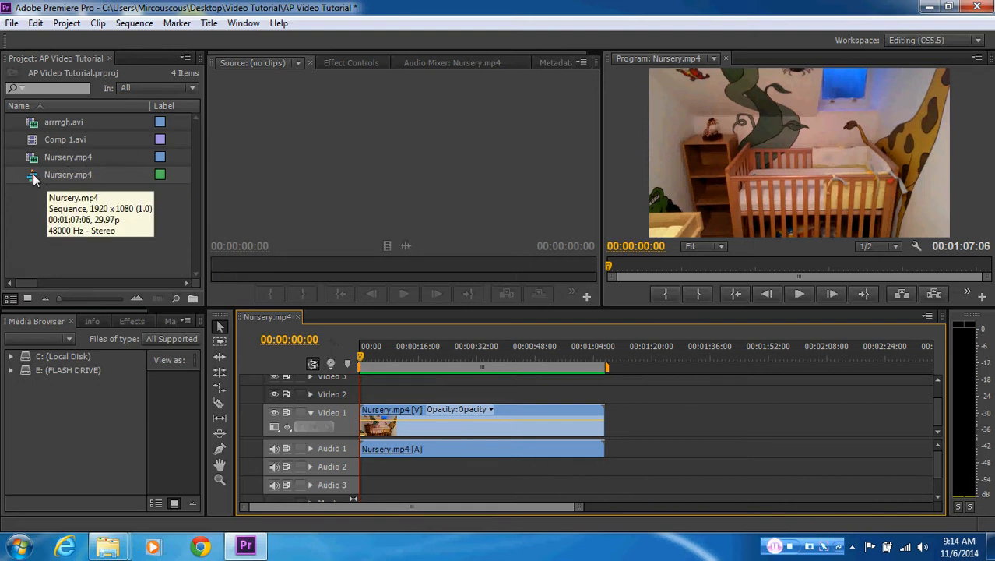
mouse_move(367, 357)
mouse_down()
mouse_move(462, 356)
mouse_move(352, 357)
mouse_up()
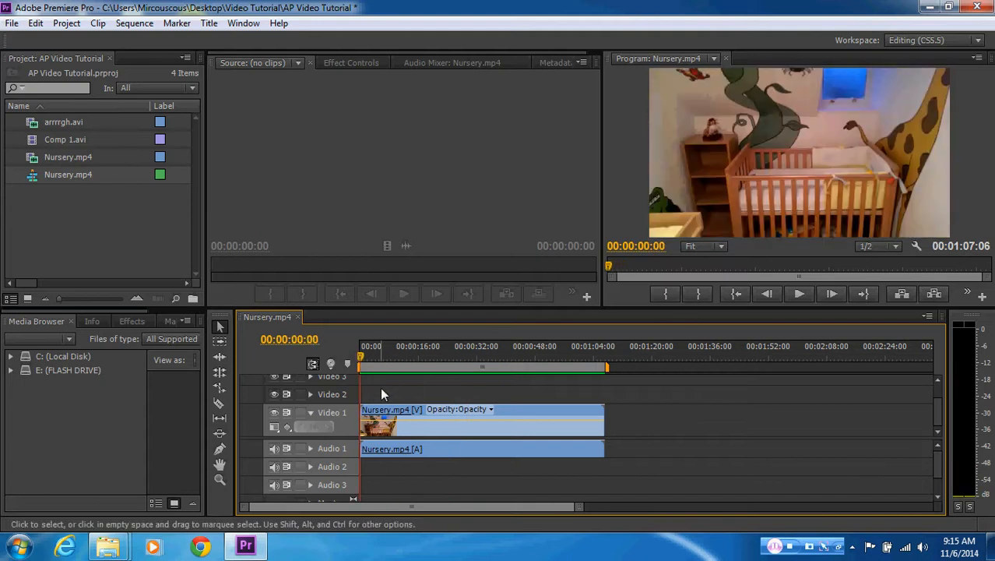
Remove the Nursery.mp4 clip from the timeline and delete the Nursery.mp4 sequence from the project
click(537, 418)
key(Delete)
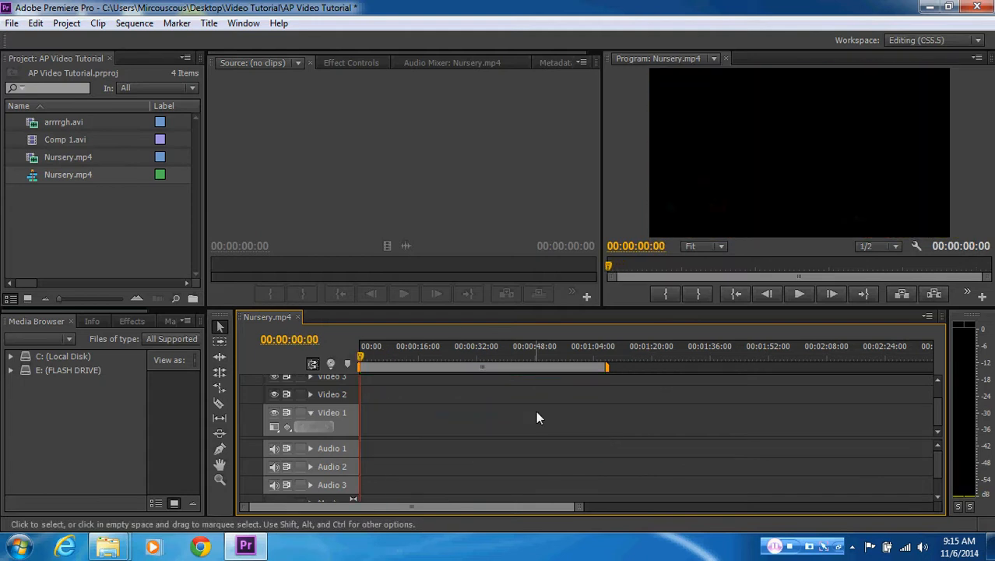
click(55, 178)
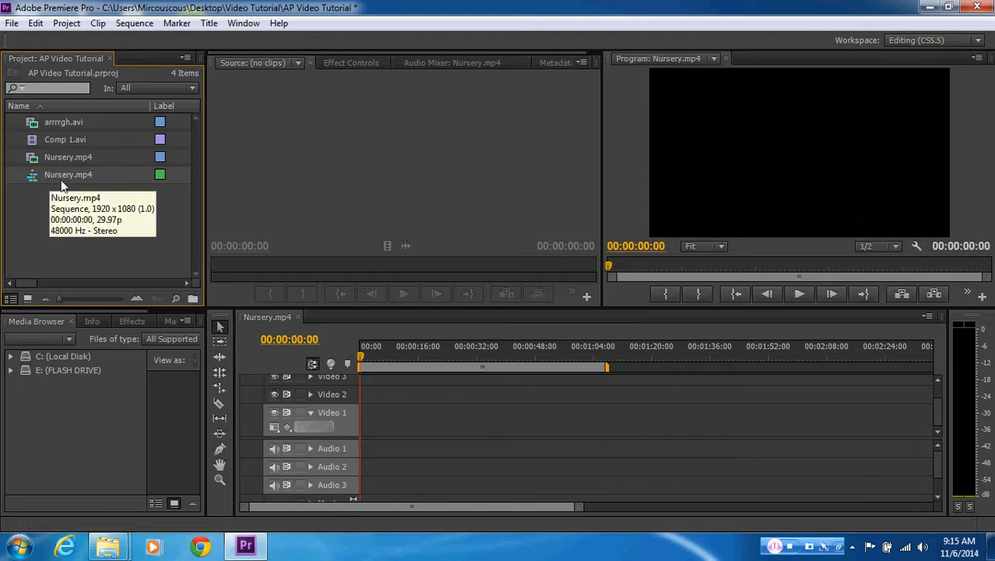
key(Delete)
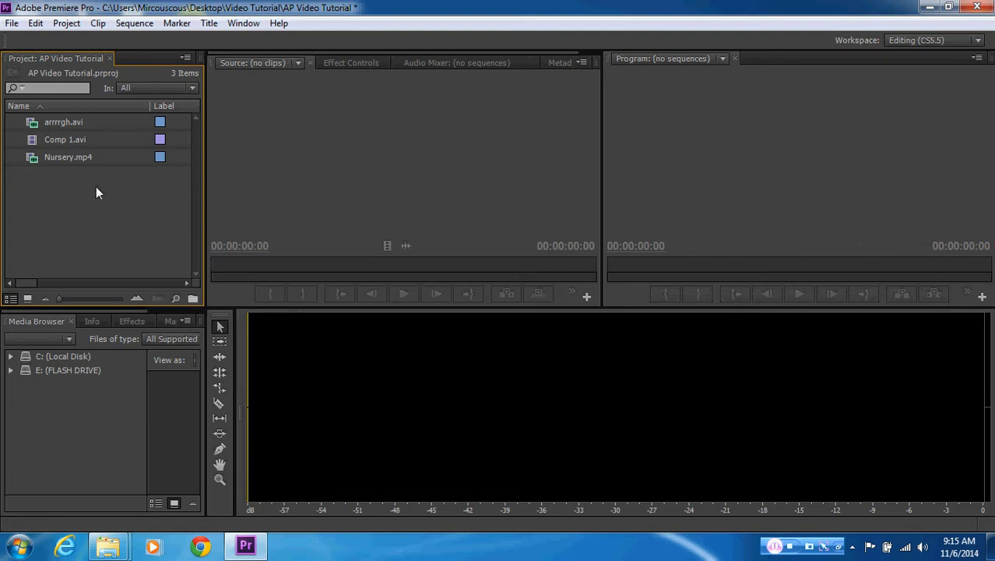
Start a new sequence in the project and set its editing mode to Custom
right_click(96, 186)
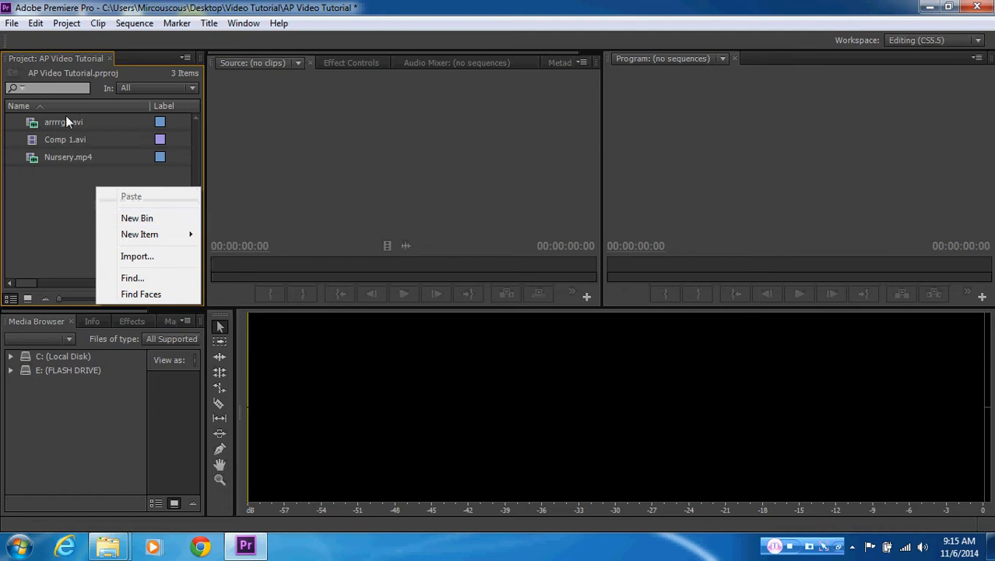
mouse_move(134, 234)
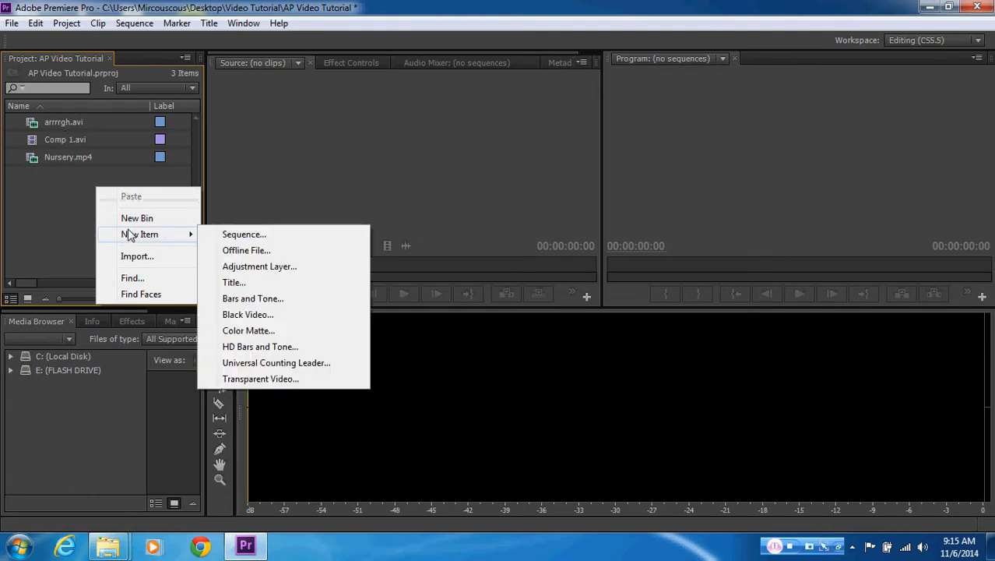
click(263, 237)
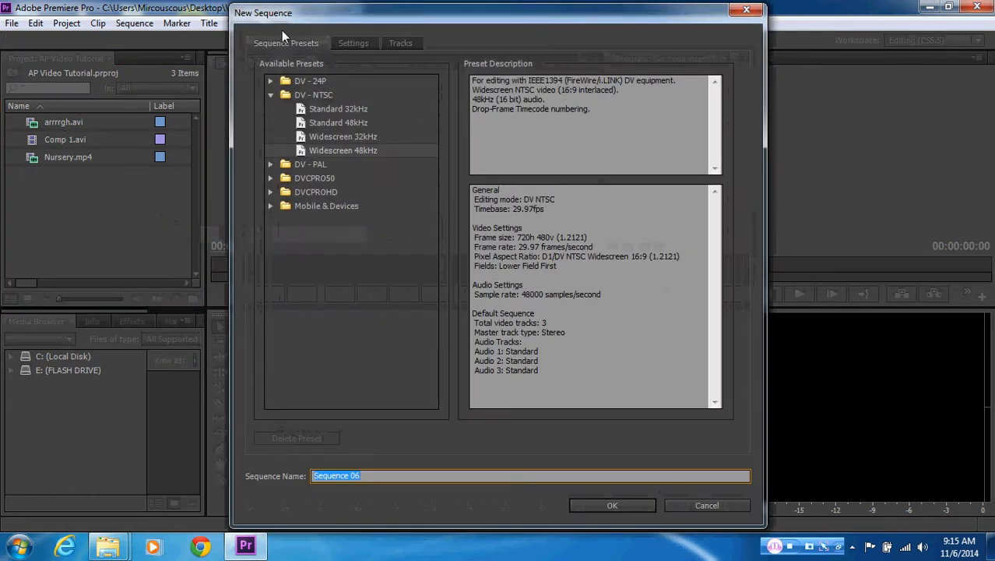
drag(282, 28, 240, 24)
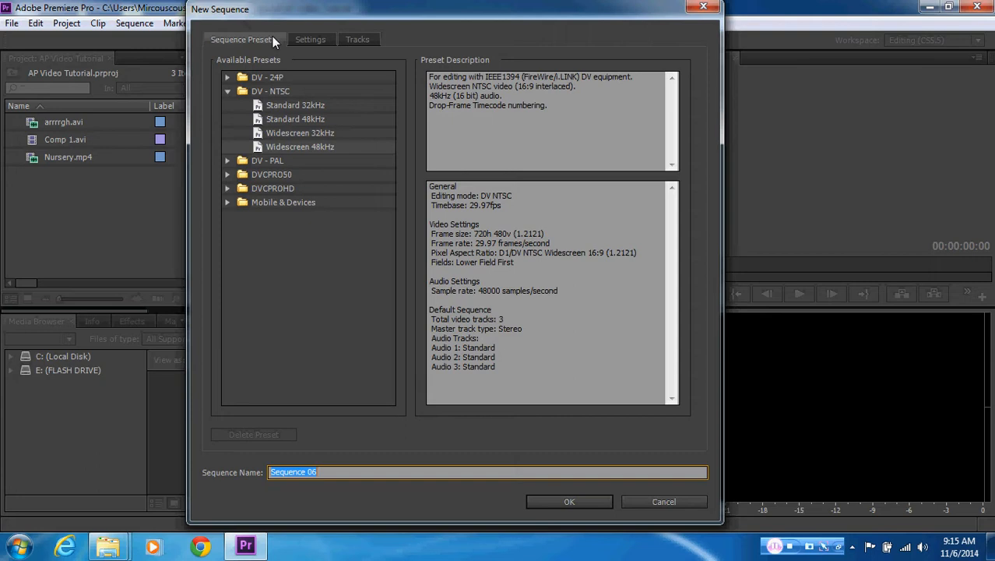
click(310, 40)
click(336, 66)
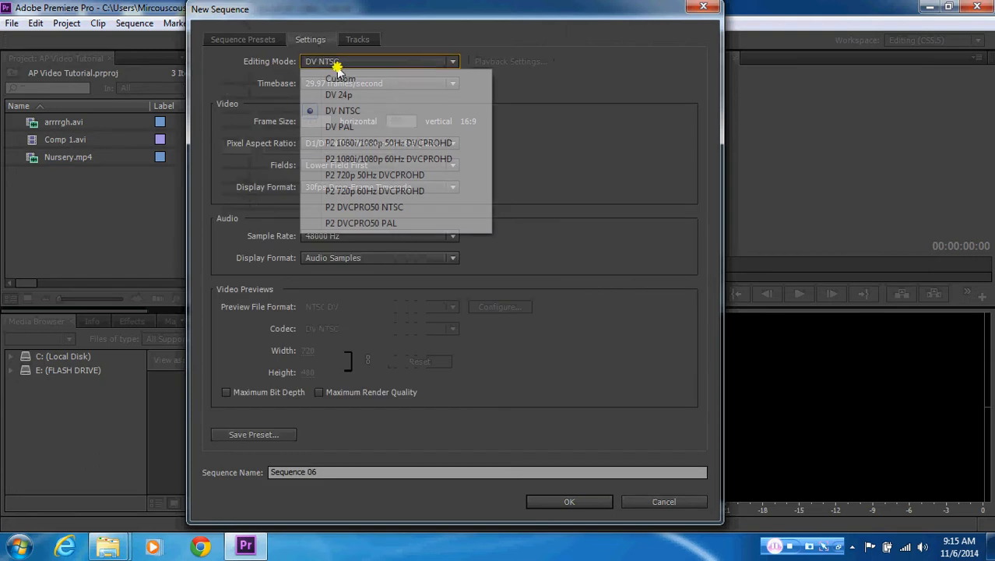
click(337, 79)
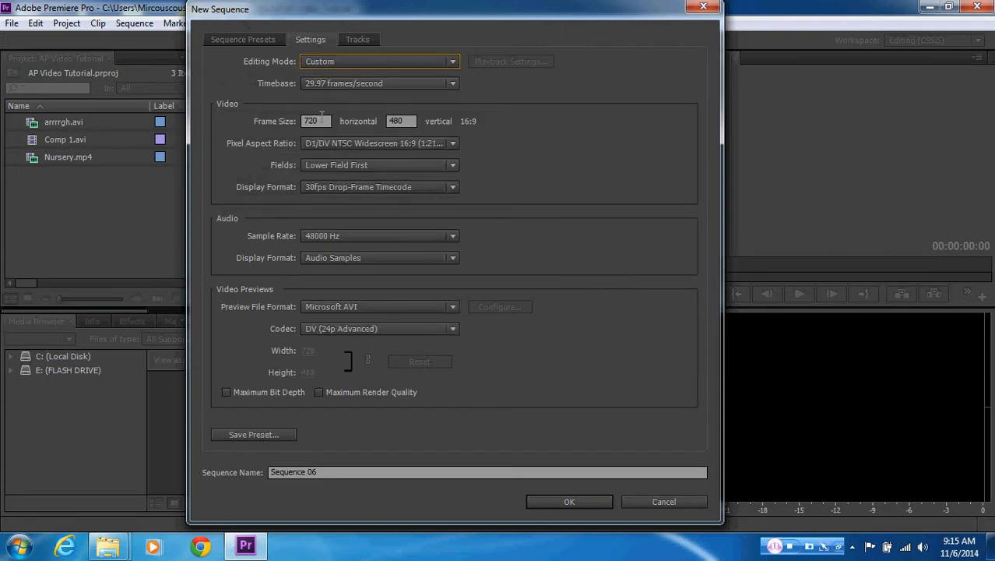
Set the new sequence's frame size to 1280 horizontal by 720 vertical
drag(320, 122, 257, 120)
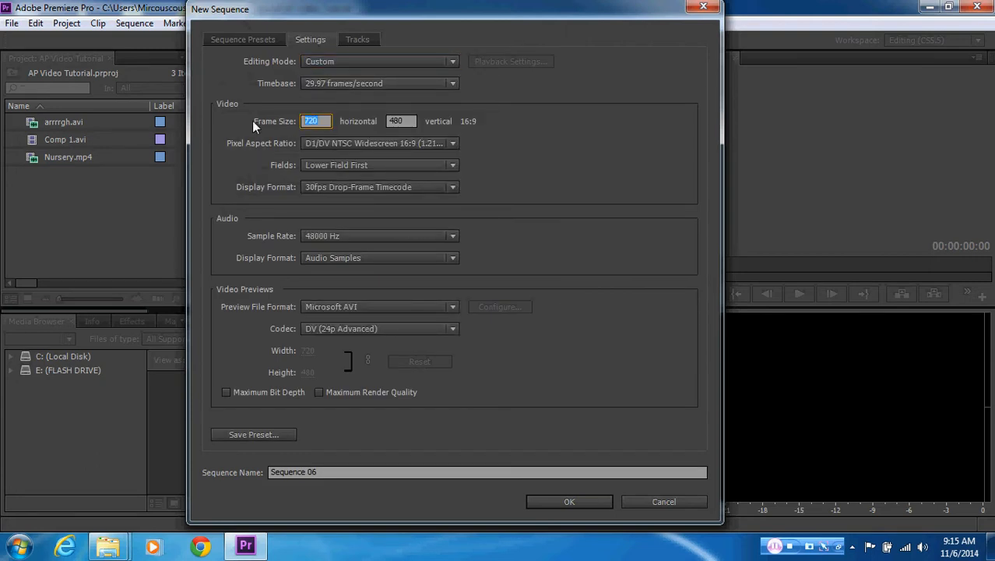
text(1280)
key(Tab)
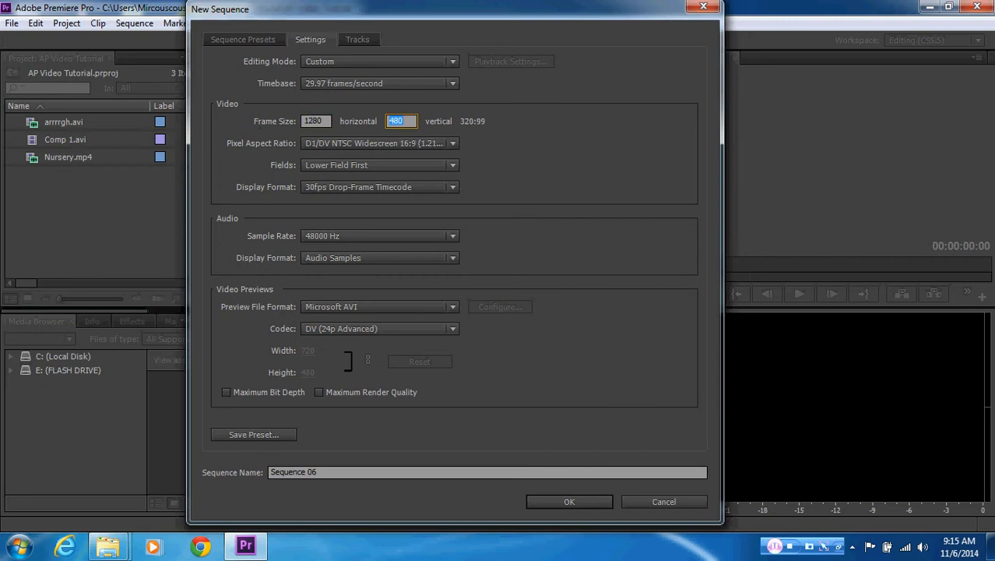
text(720)
click(428, 121)
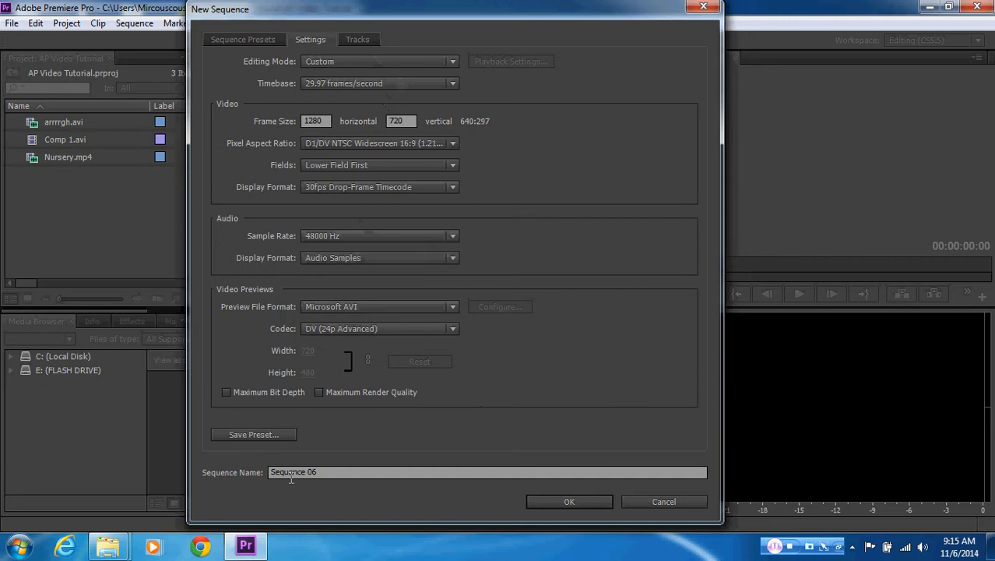
Name the new sequence "Video Seq" and create it
click(250, 38)
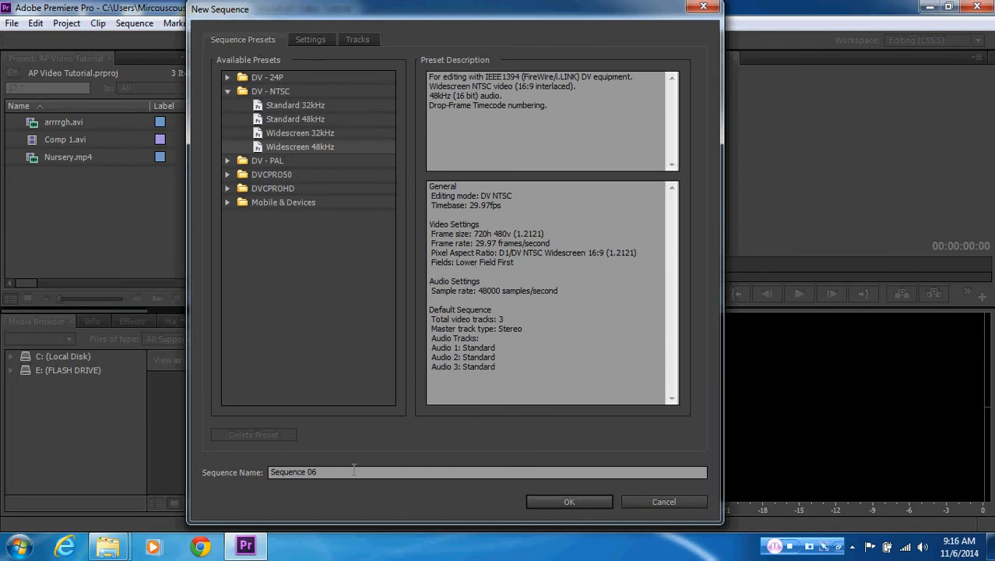
drag(322, 471, 250, 467)
text(V)
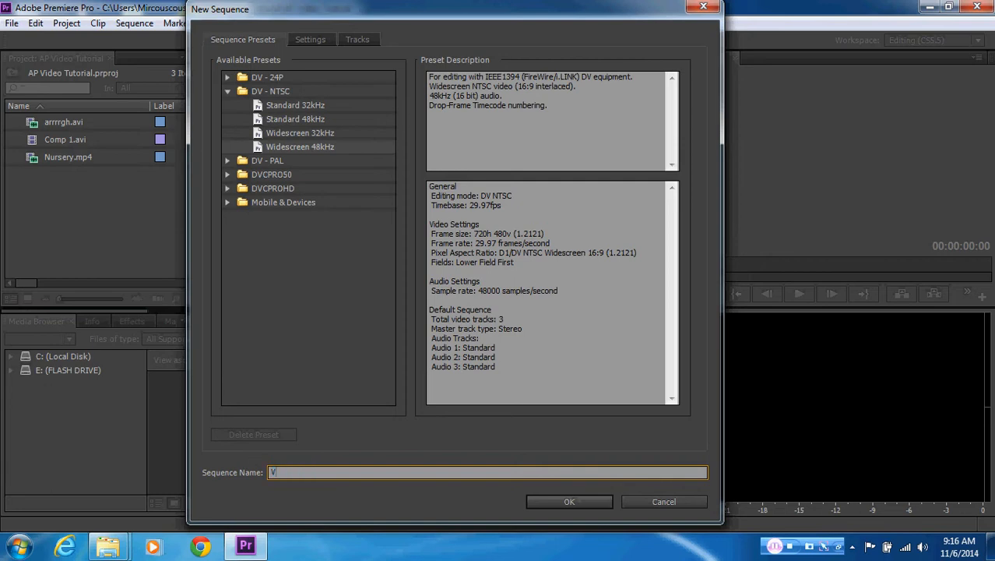
text(ideo Seq)
click(568, 503)
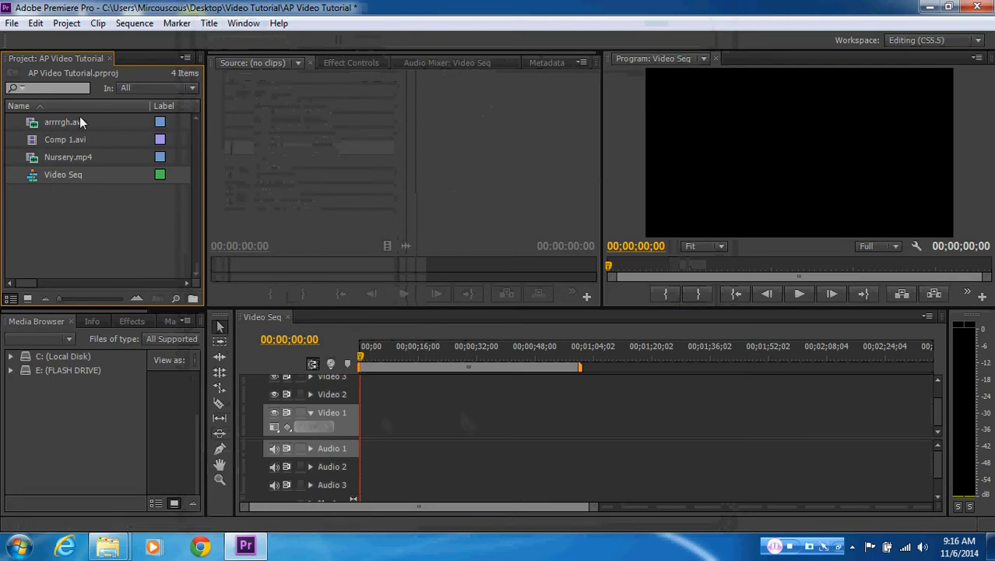
Place the Comp 1.avi clip at the start of the Video 1 track, keeping the playhead at 00;00;00;00
mouse_move(78, 181)
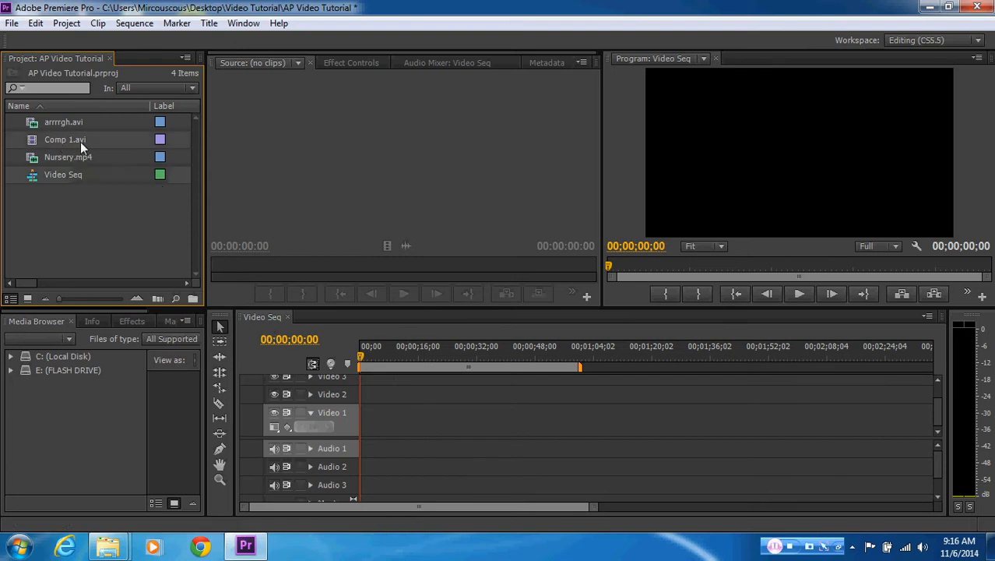
click(250, 296)
drag(251, 297, 367, 416)
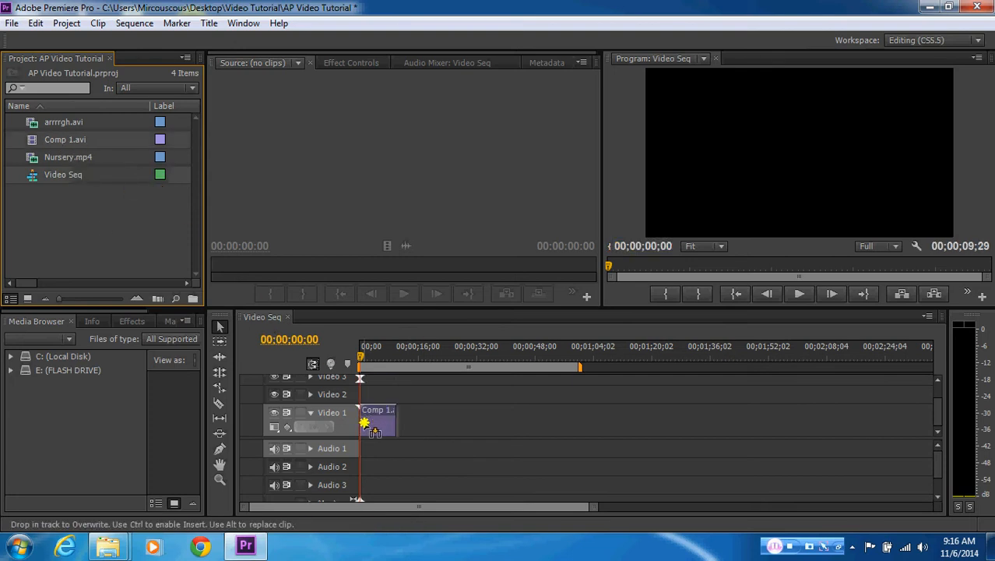
click(363, 358)
mouse_move(362, 357)
mouse_down()
mouse_move(384, 359)
mouse_move(347, 359)
mouse_move(379, 359)
mouse_move(359, 358)
mouse_up()
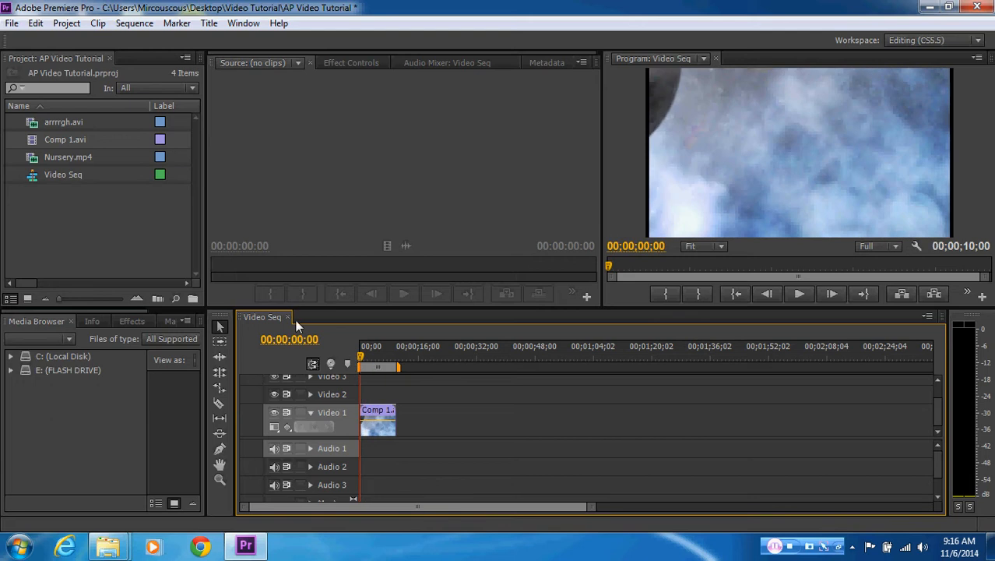
Place Nursery.mp4 on the Video 2 track directly after the Comp 1.avi clip and scrub the playhead into it
click(138, 227)
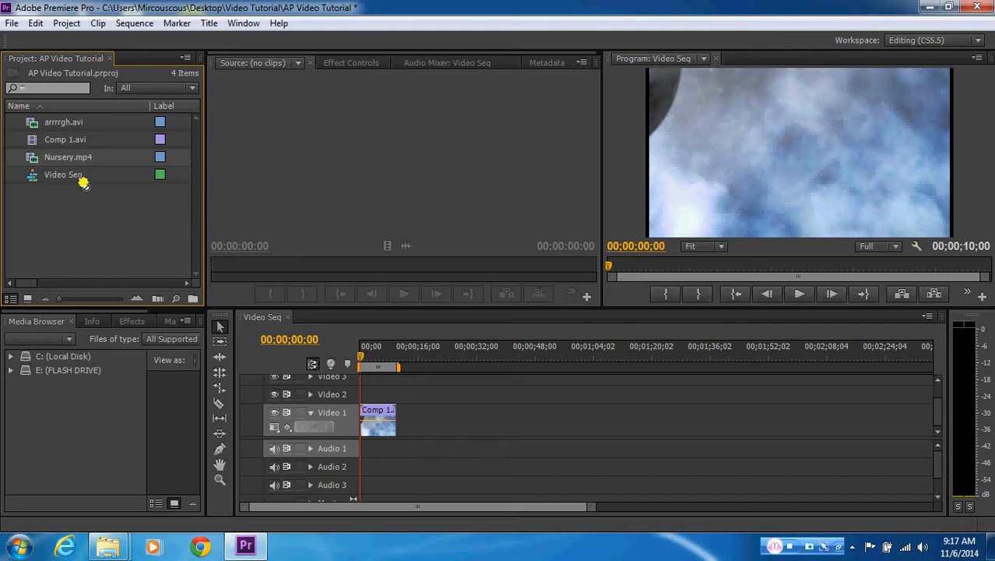
drag(199, 257, 394, 396)
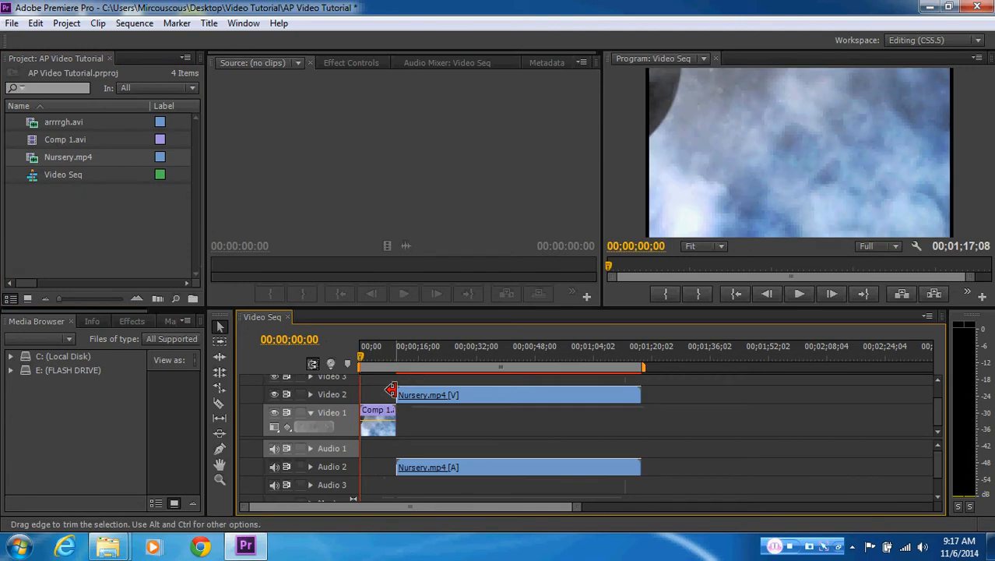
drag(361, 360, 424, 356)
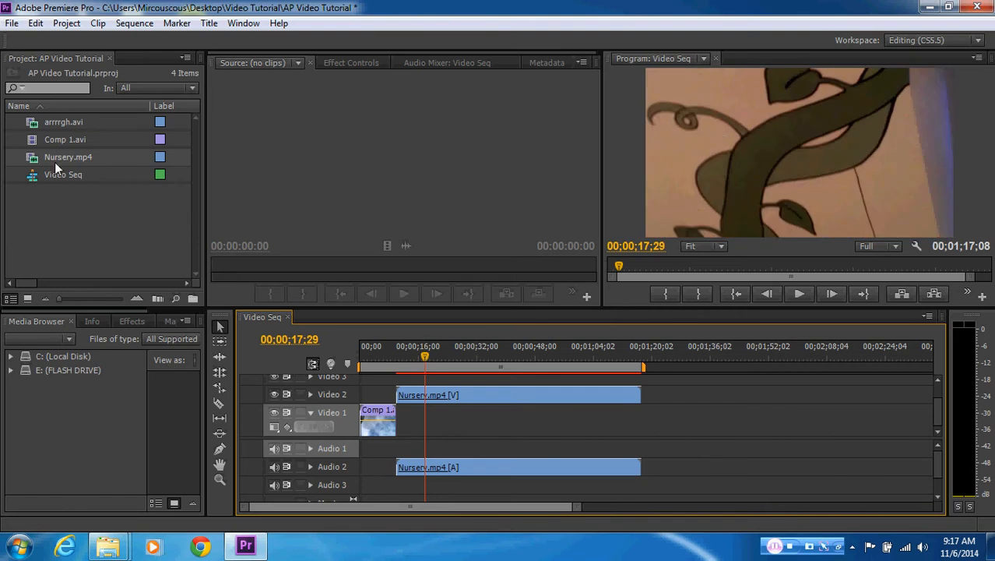
Open Nursery.mp4 in the Source monitor and scrub through it to compare its framing with the clip in the sequence
double_click(32, 161)
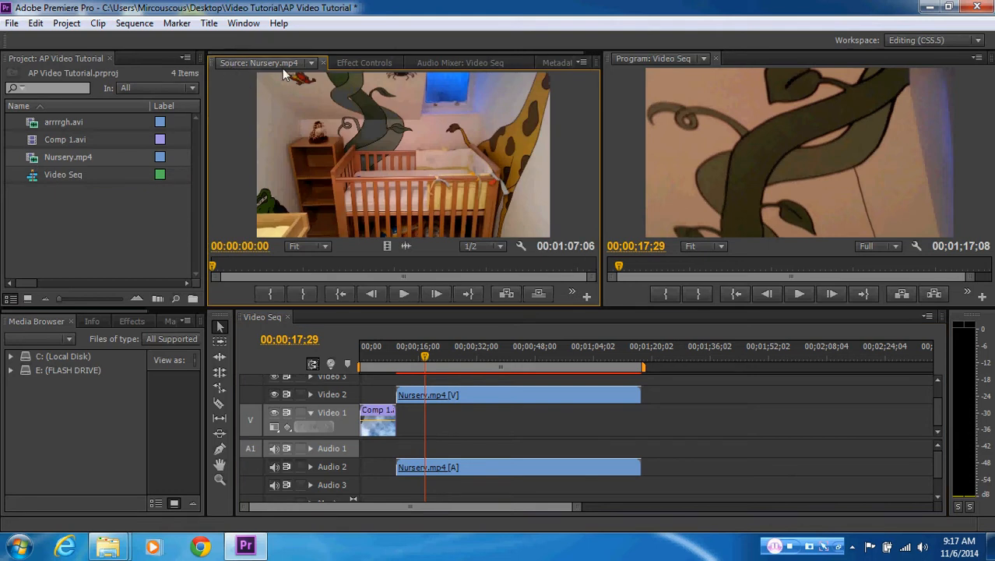
click(224, 266)
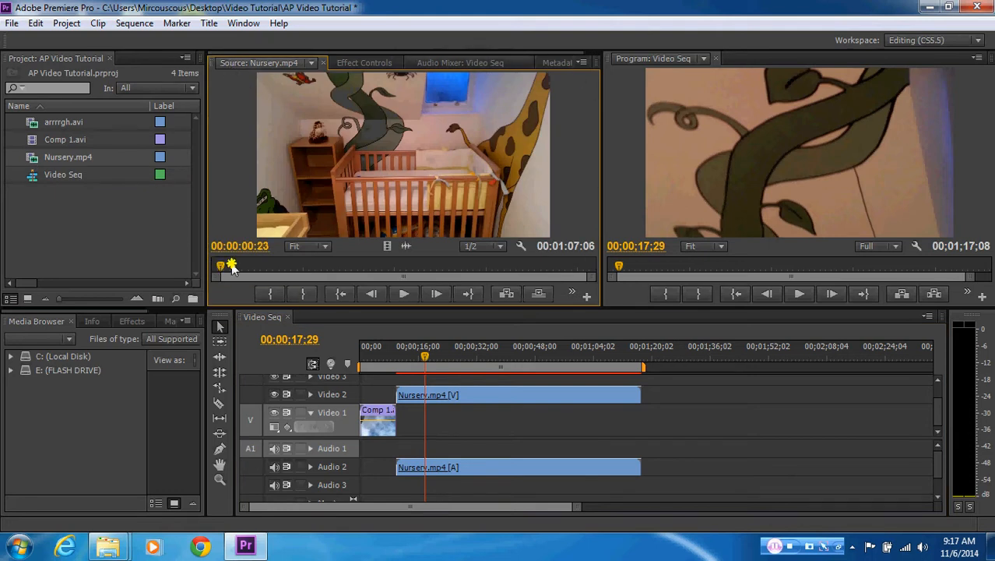
mouse_move(230, 266)
mouse_down()
mouse_move(279, 267)
mouse_move(240, 266)
mouse_up()
drag(424, 360, 397, 359)
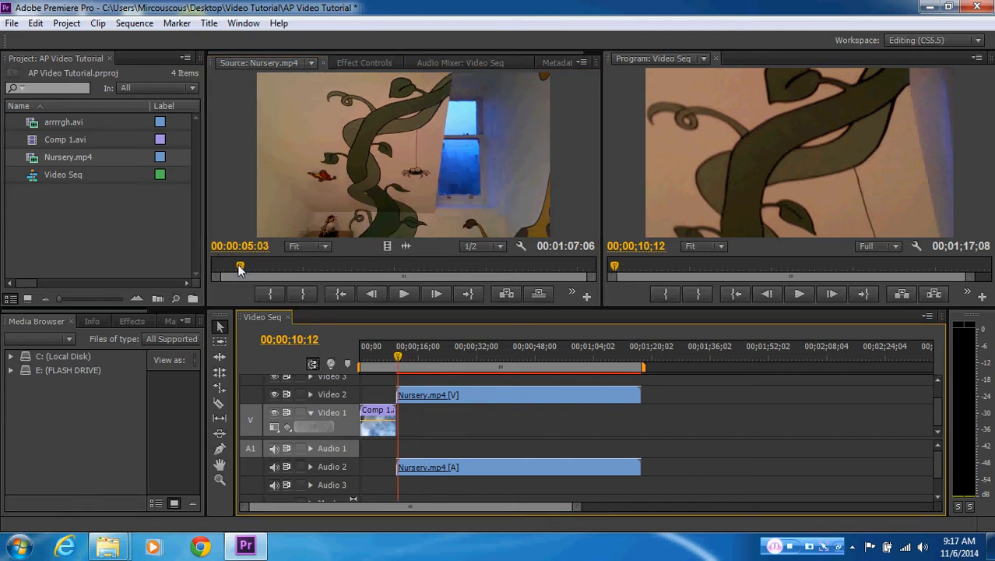
drag(240, 267, 207, 267)
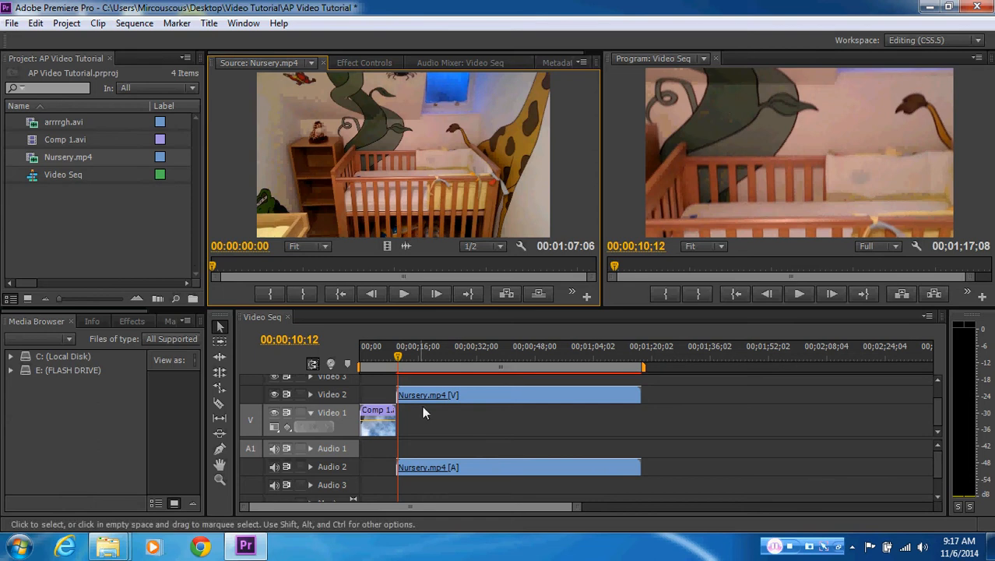
Scrub across the cut between Comp 1.avi and Nursery.mp4, and render the entire work area of the sequence
mouse_move(397, 359)
mouse_down()
mouse_move(366, 360)
mouse_move(459, 360)
mouse_move(371, 363)
mouse_move(388, 363)
mouse_up()
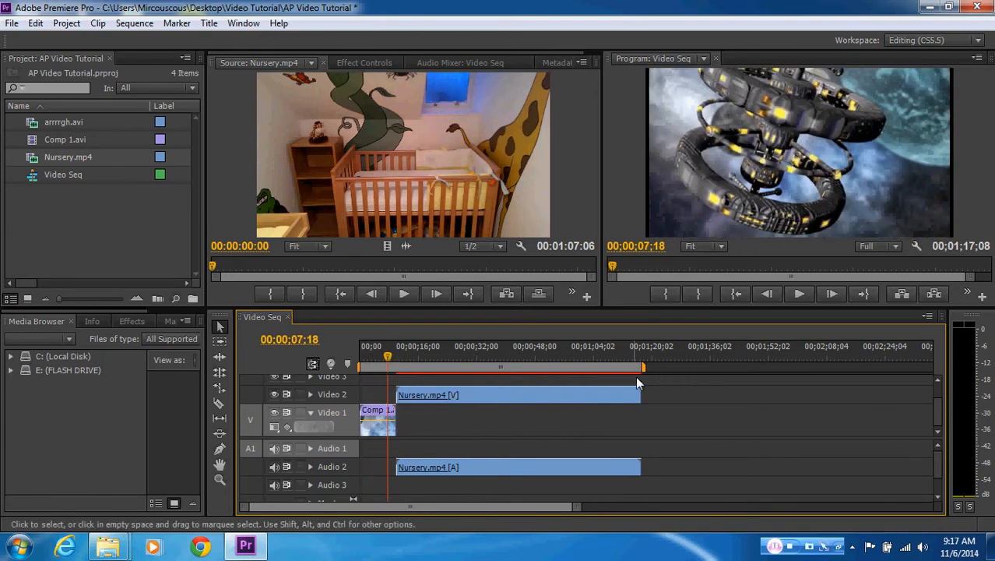
drag(388, 357, 405, 357)
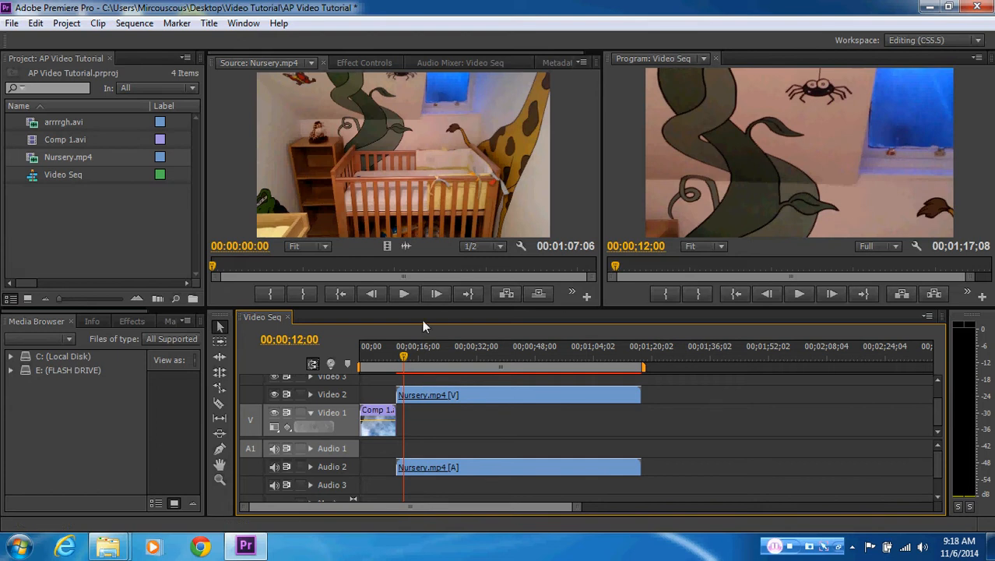
drag(404, 356, 388, 374)
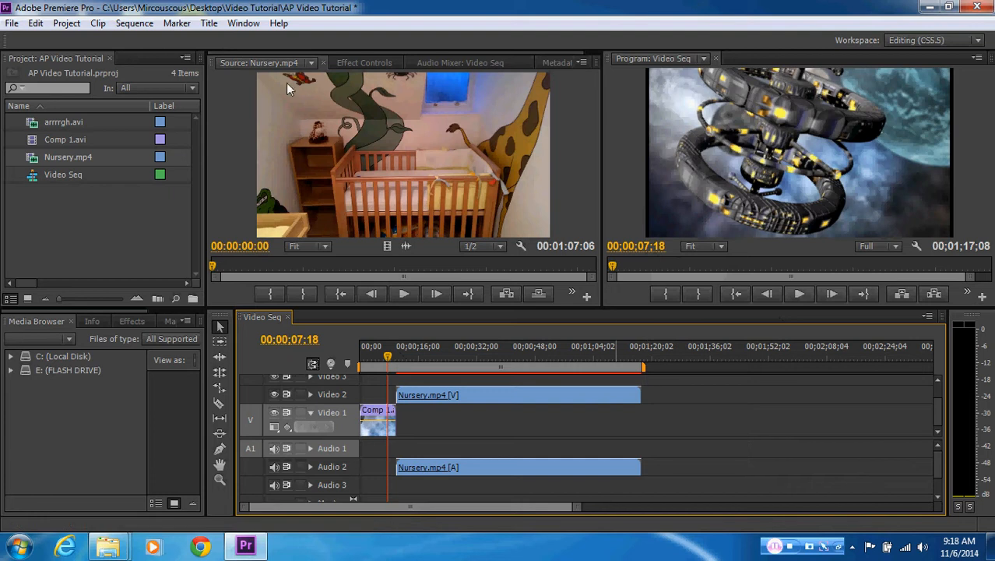
click(141, 24)
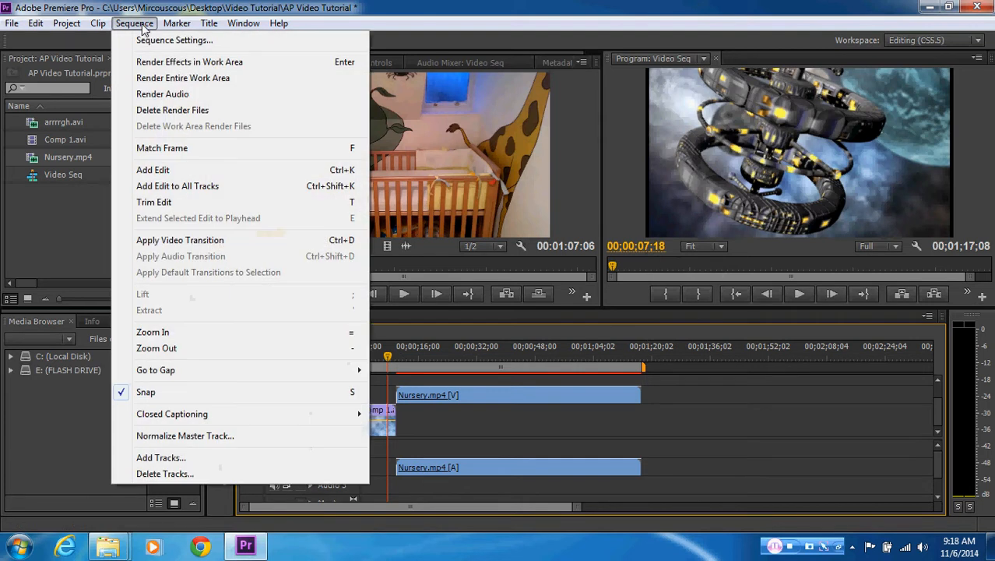
click(179, 78)
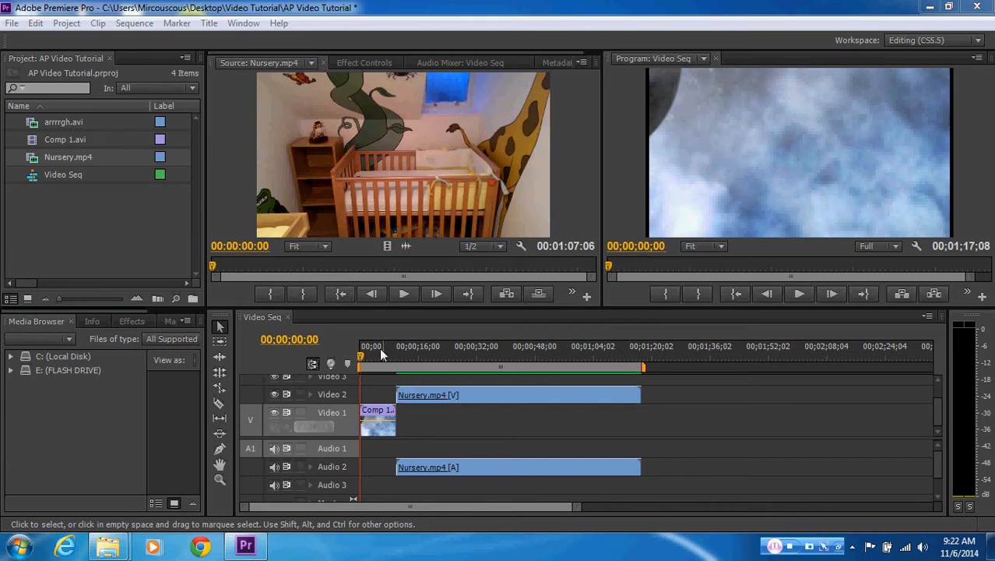
Play a short part of the rendered Nursery.mp4 clip in the sequence and return the playhead to the start
drag(361, 358, 427, 363)
click(799, 294)
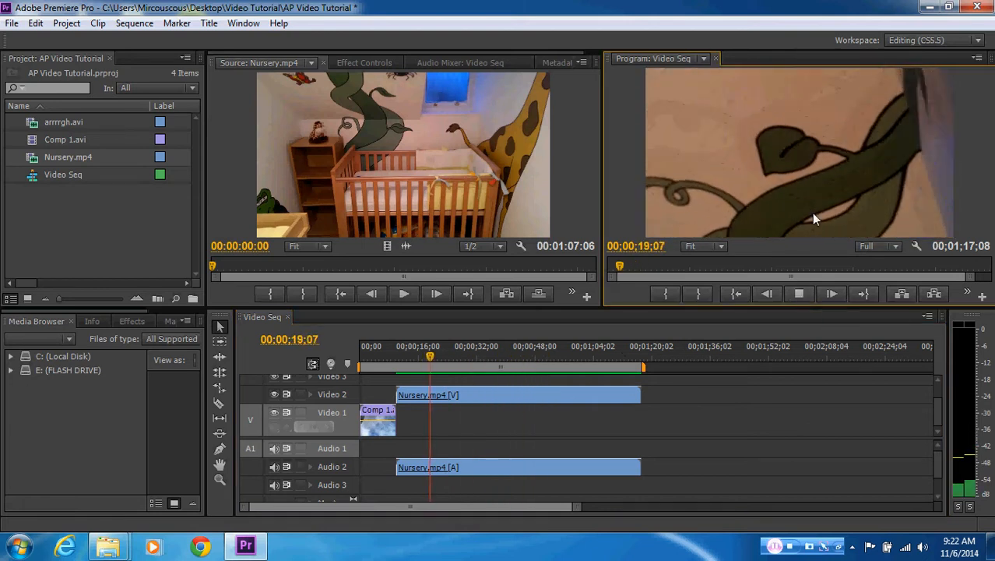
click(799, 294)
click(358, 366)
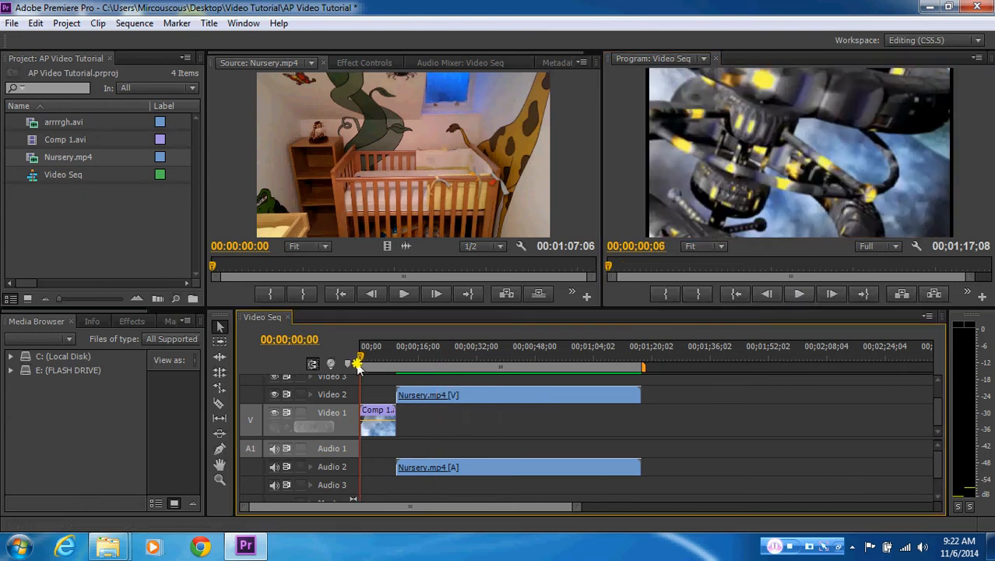
mouse_move(357, 368)
mouse_down()
mouse_move(524, 367)
mouse_move(358, 382)
mouse_up()
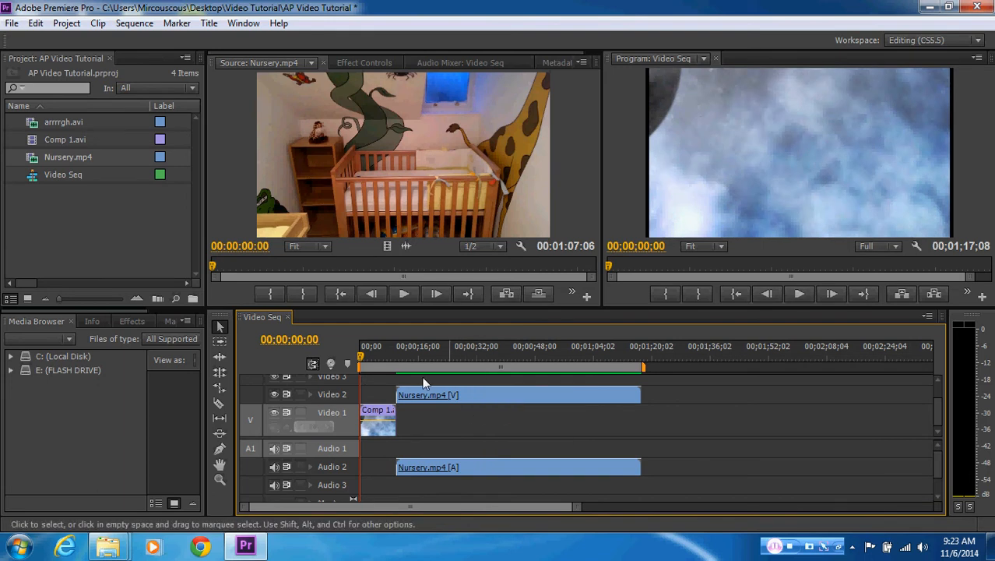
Scrub back and forth over the cut between the two clips and bring the playhead back to 00;00;00;00
drag(366, 357, 384, 358)
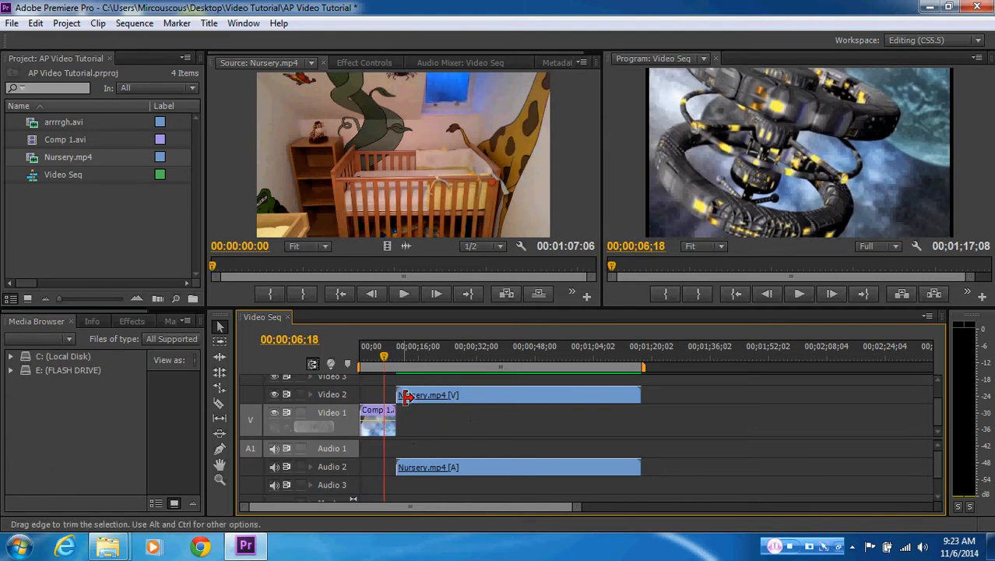
drag(384, 356, 403, 357)
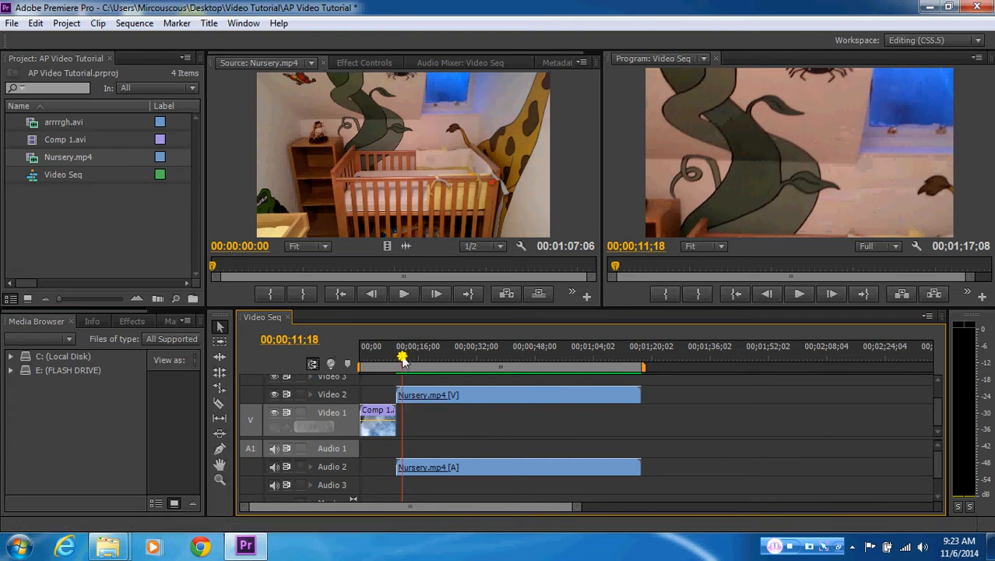
drag(403, 361, 374, 361)
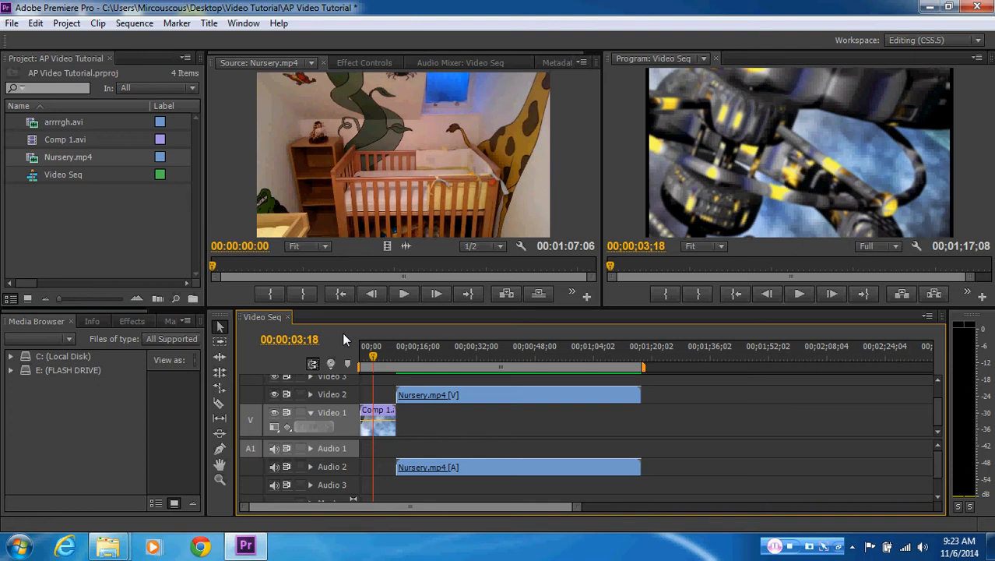
drag(372, 356, 345, 355)
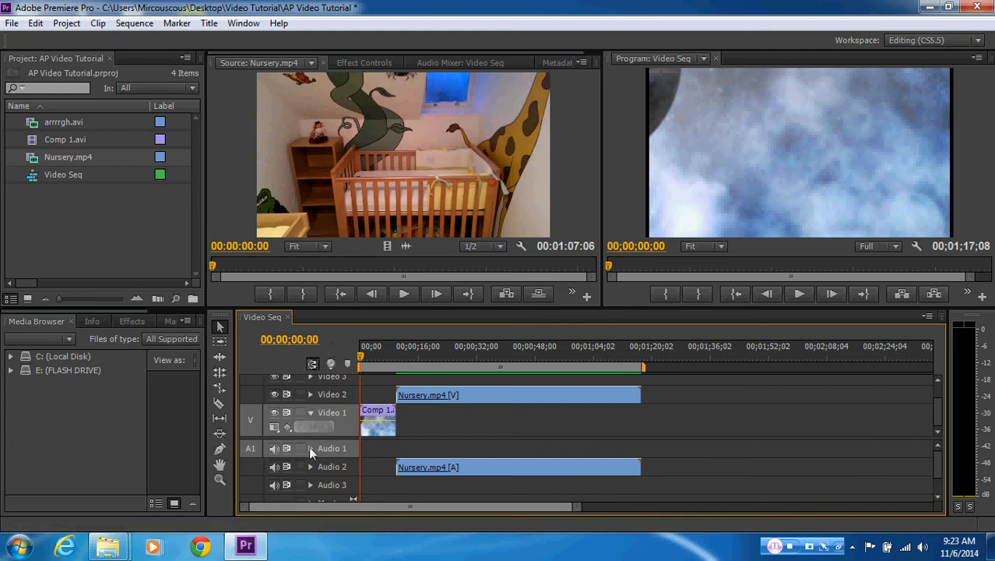
click(311, 394)
click(310, 380)
click(307, 395)
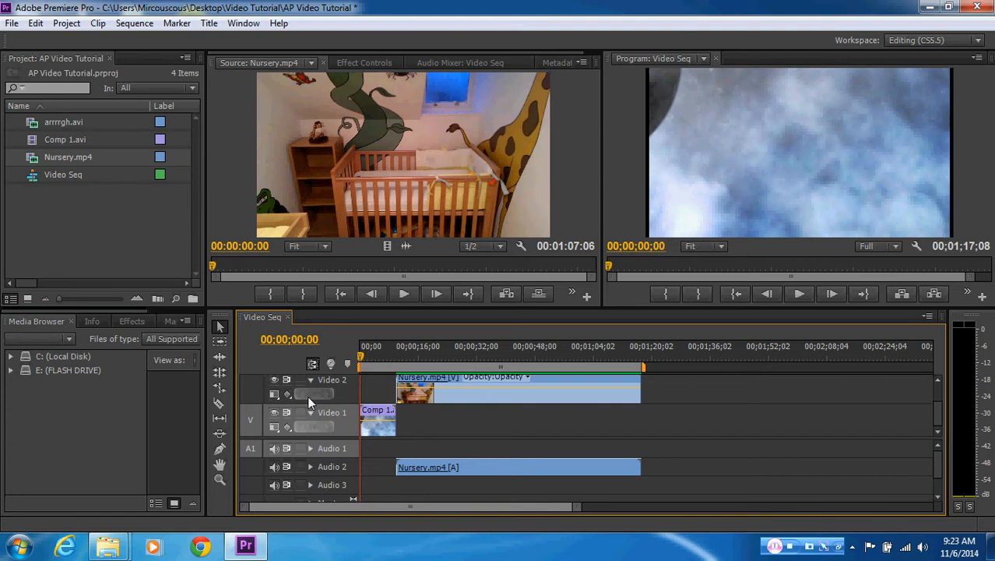
click(309, 379)
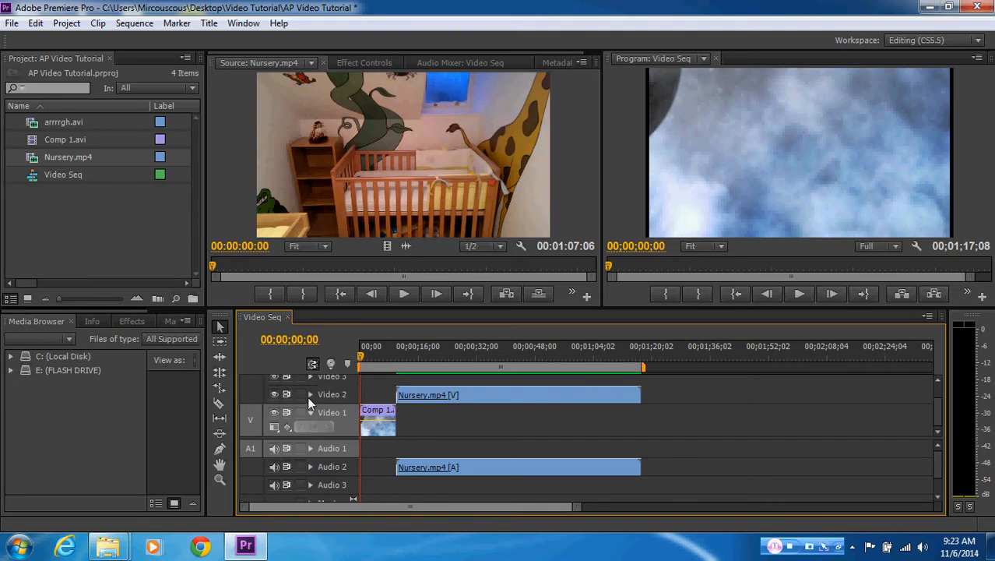
click(307, 394)
click(310, 378)
Expand the Video 2 track and set its display style to Show Frames
click(311, 394)
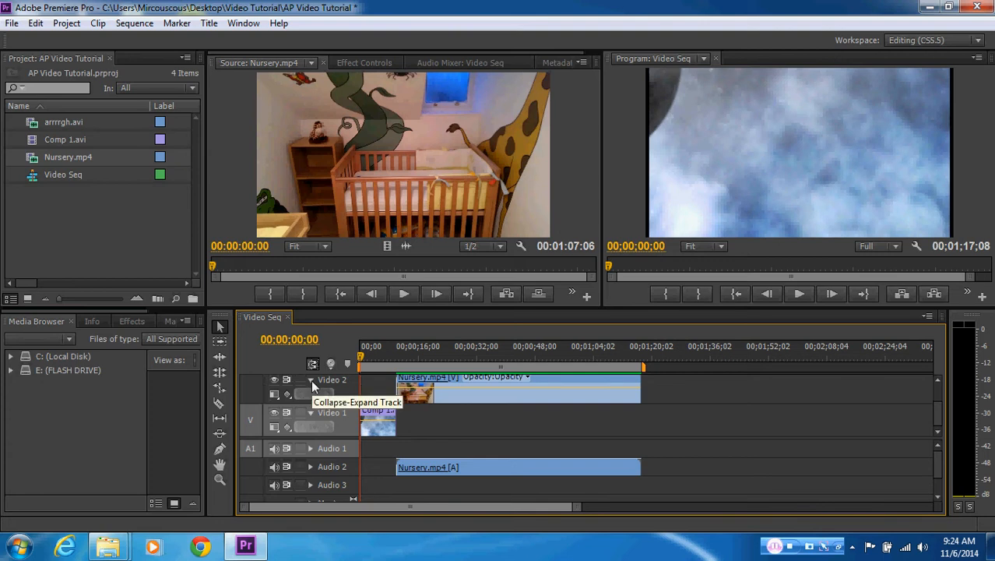
click(274, 392)
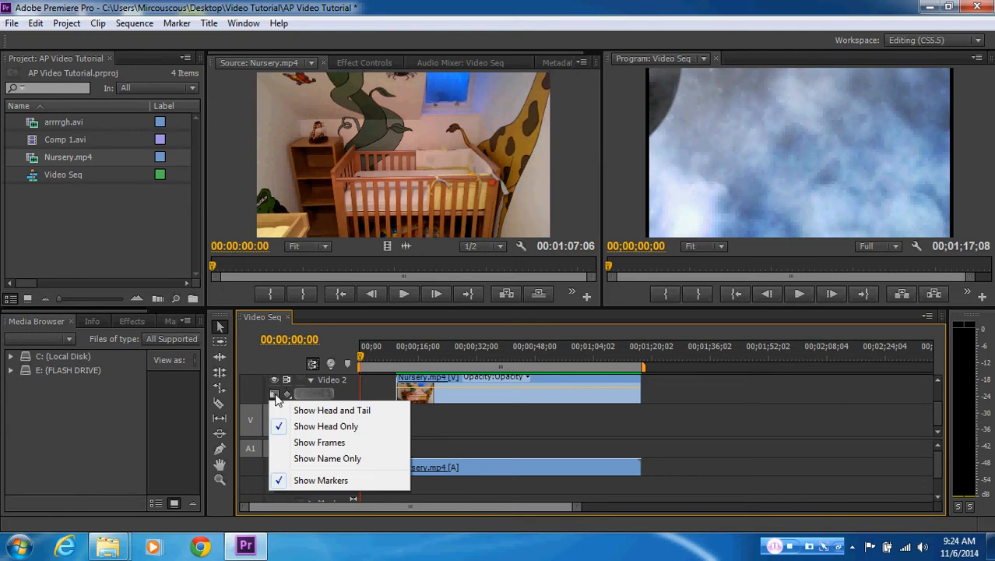
click(313, 444)
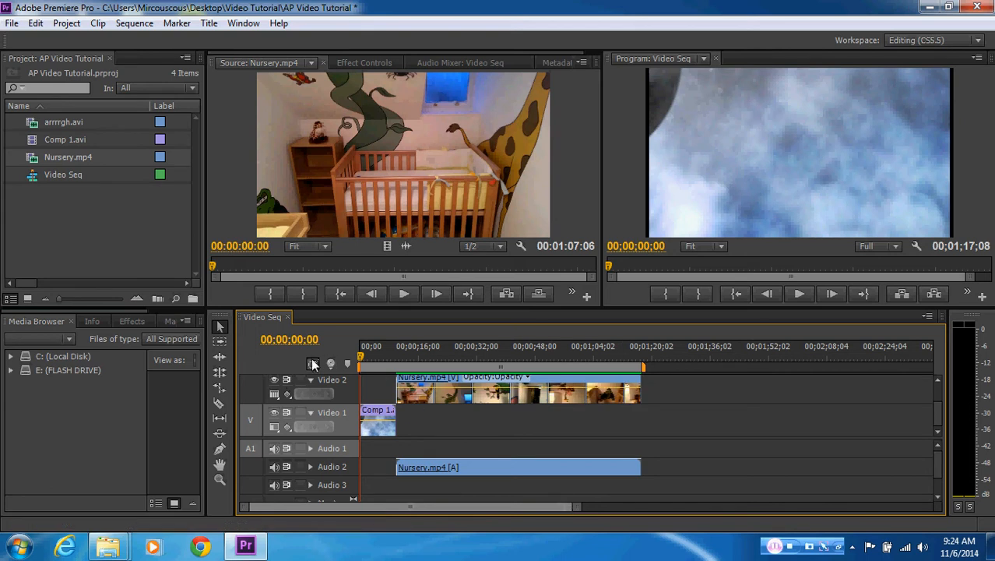
Collapse the Video 2 track and move the playhead to 00;01;12;03, near the end of the Nursery.mp4 clip
drag(577, 507, 375, 506)
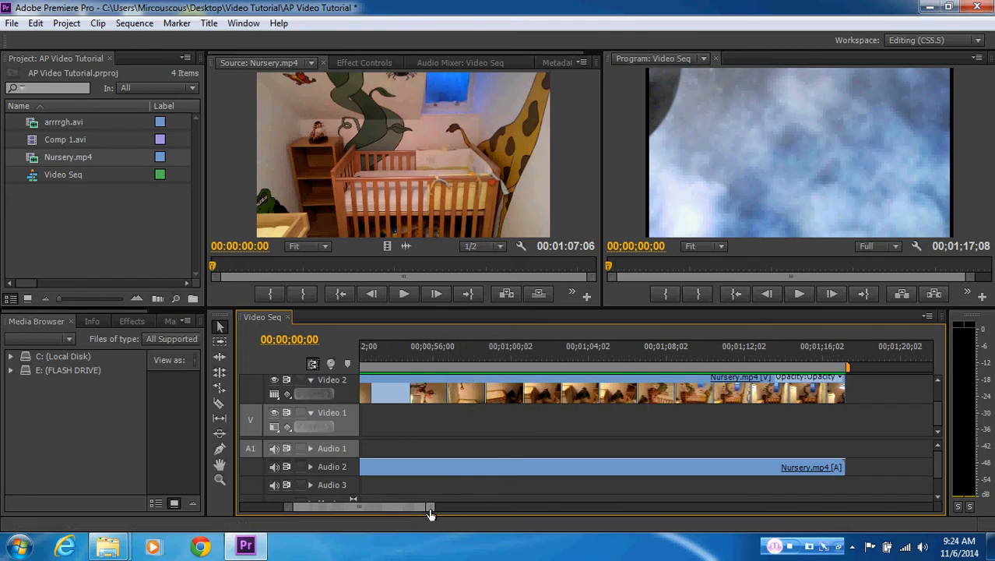
drag(427, 506, 459, 509)
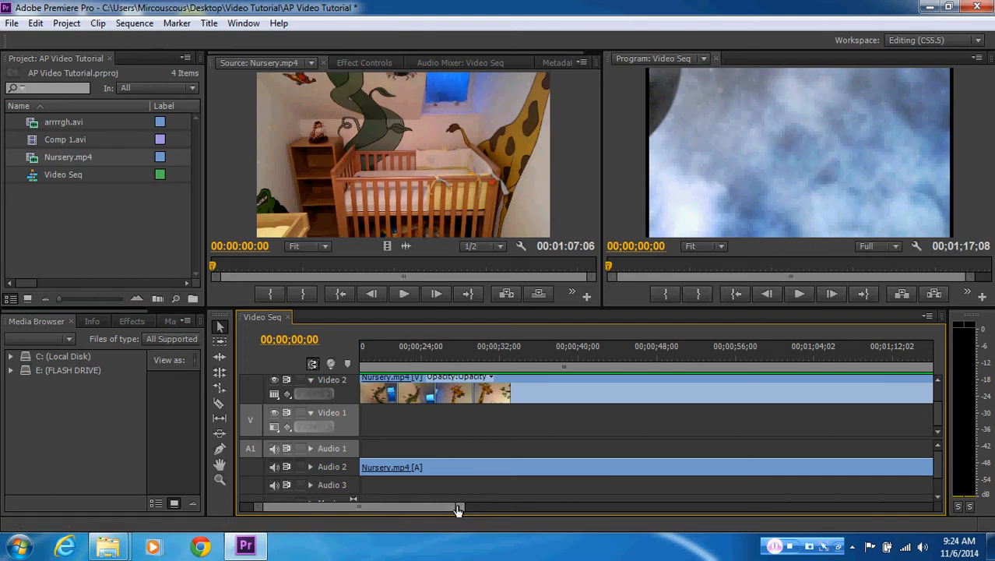
drag(457, 509, 416, 510)
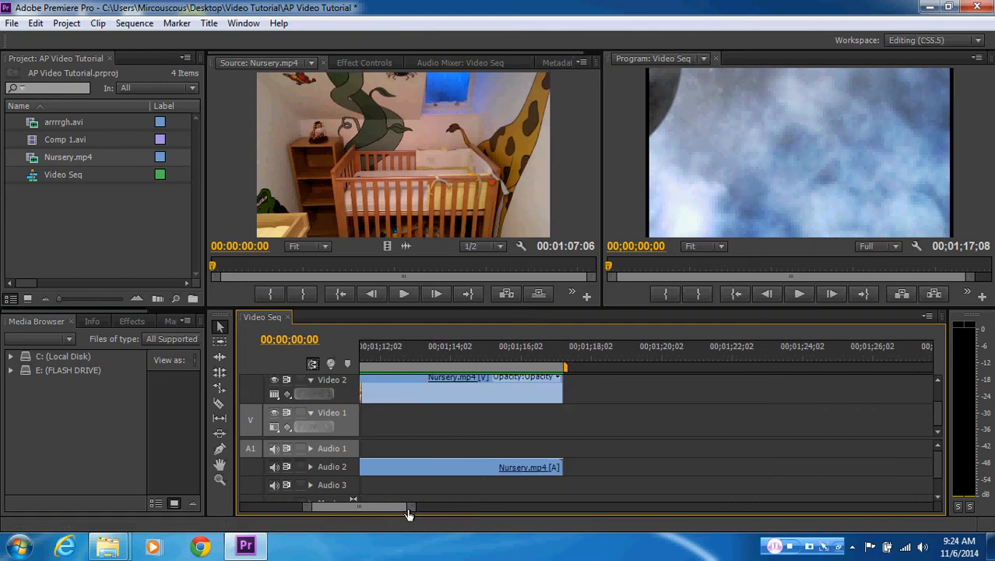
click(310, 379)
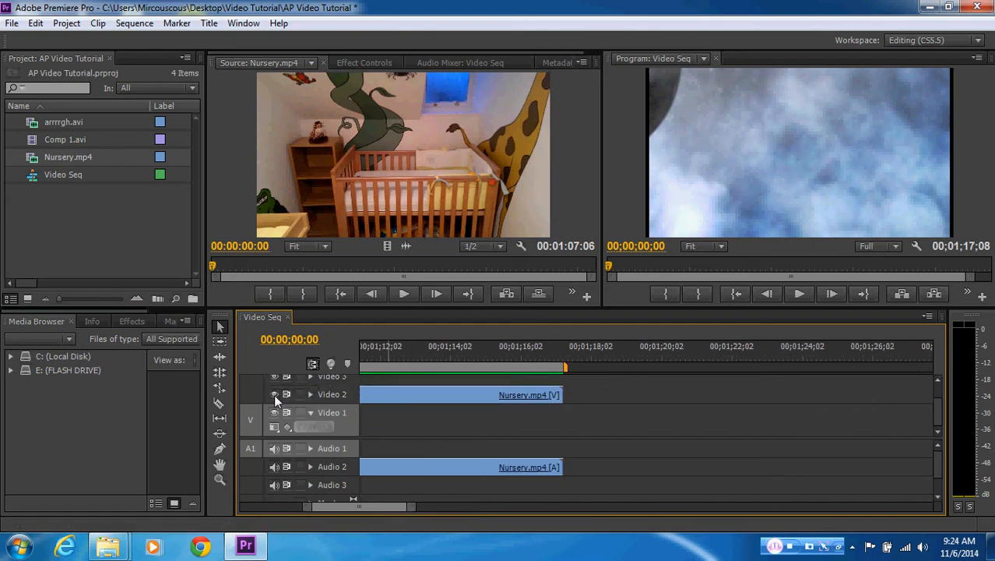
click(381, 356)
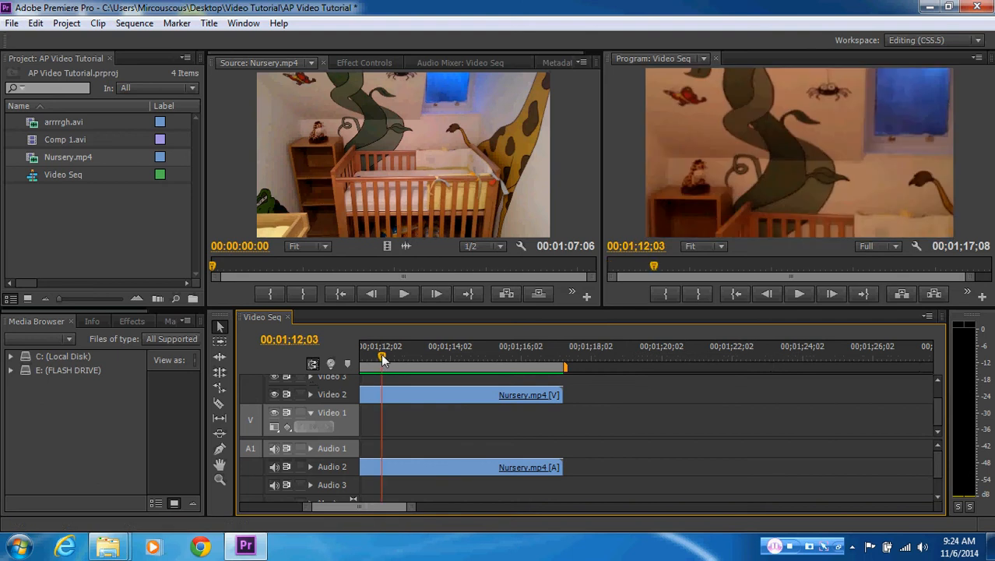
Turn the Video 2 track's output off and on again, and lock and unlock the track
click(273, 396)
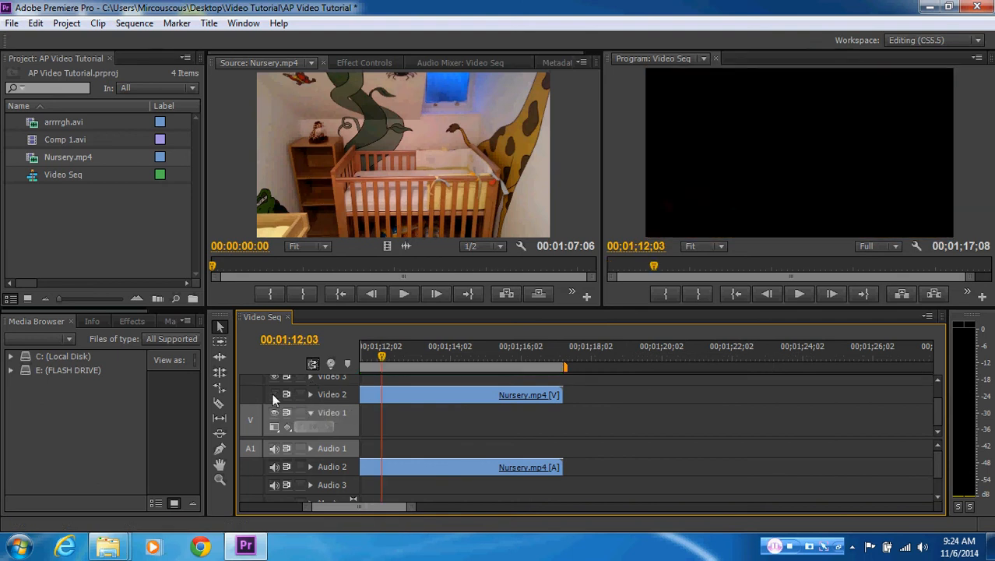
click(273, 395)
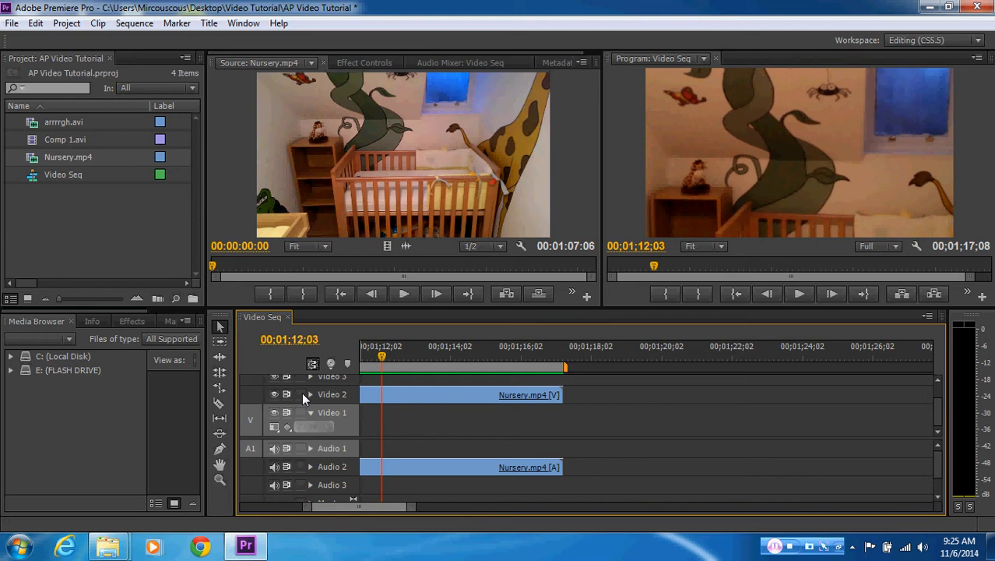
click(300, 394)
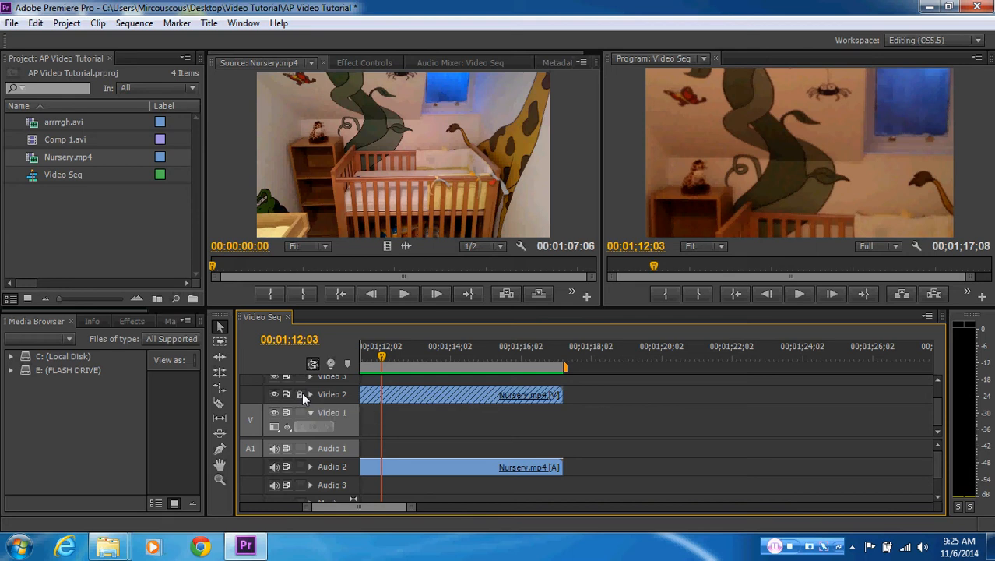
click(300, 394)
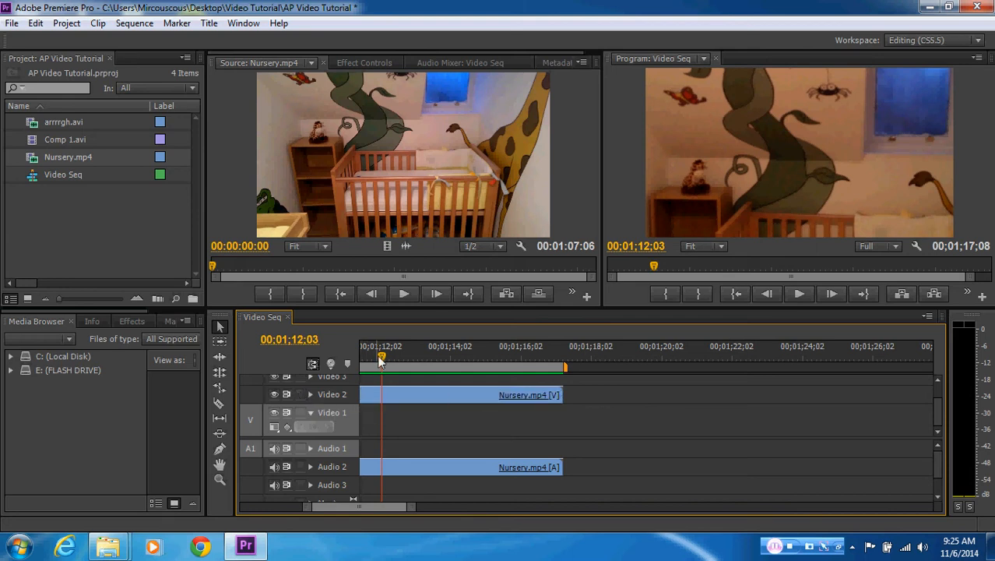
Zoom the timeline out to fit the whole sequence and move the playhead to 00;00;14;02 in the Nursery.mp4 clip
drag(381, 356, 352, 359)
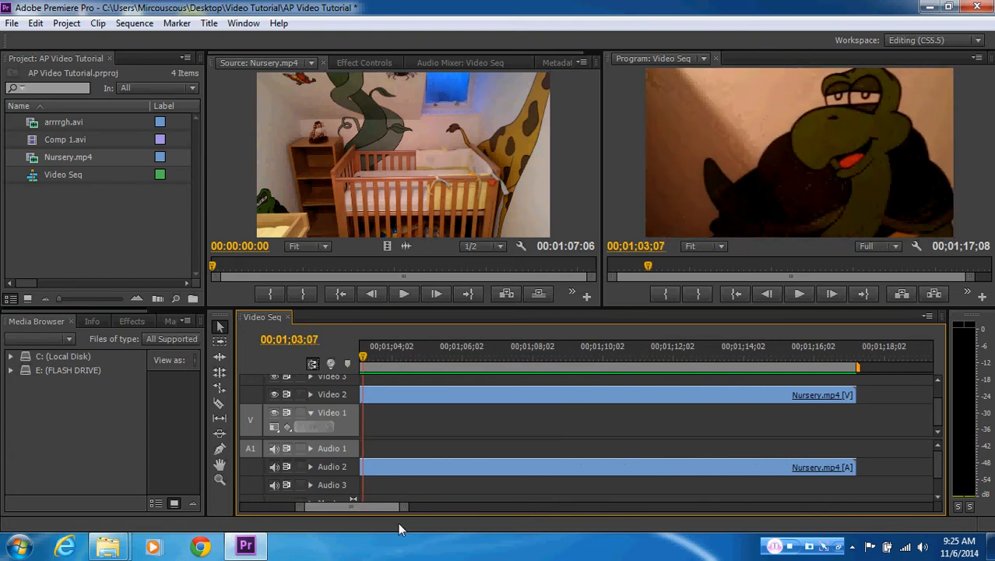
click(400, 511)
drag(401, 511, 545, 515)
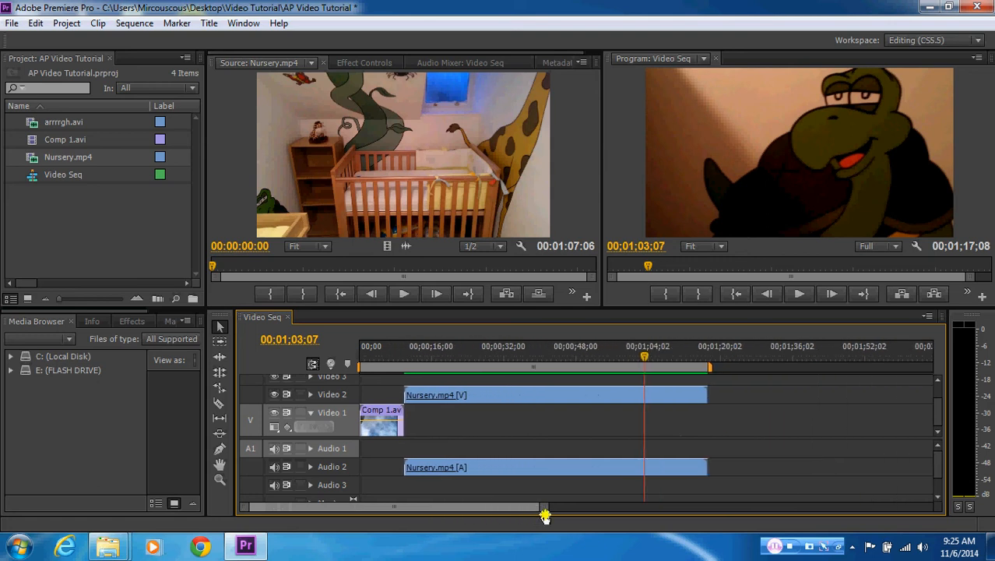
drag(645, 359, 421, 359)
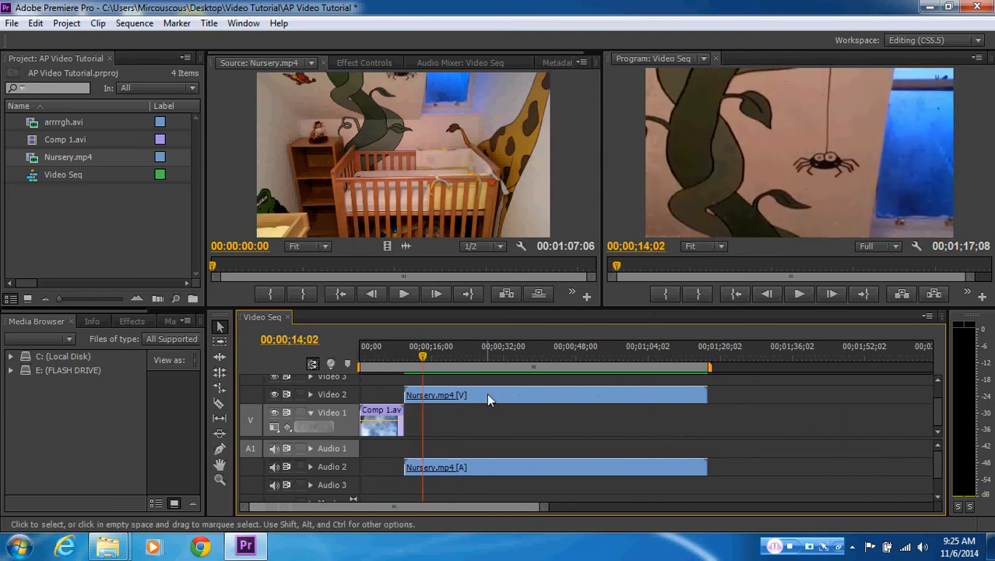
Select and deselect the linked Nursery.mp4 clip to check its video and audio parts, and move the playhead to 00;00;08;17
click(486, 394)
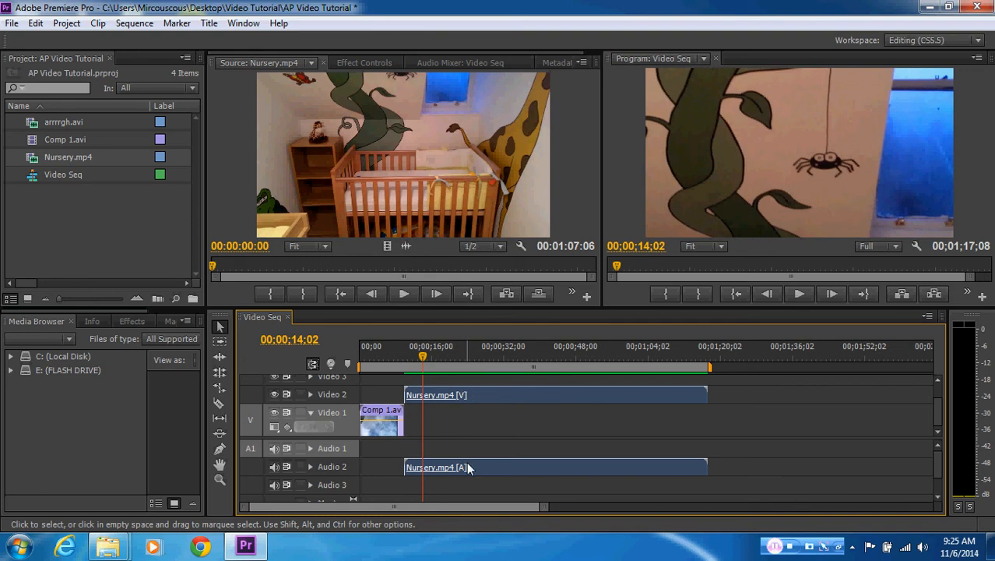
click(775, 425)
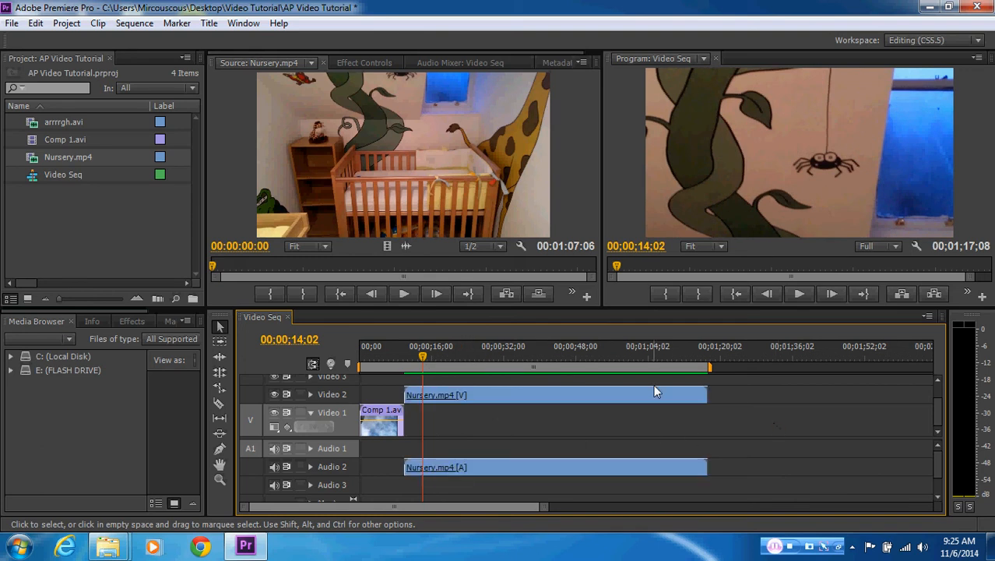
click(658, 400)
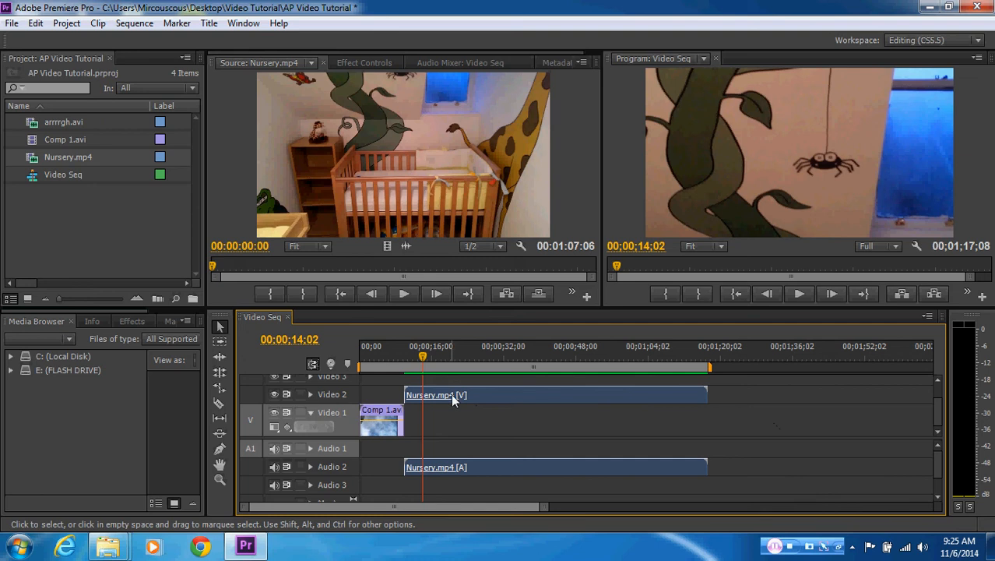
click(523, 397)
mouse_move(523, 397)
mouse_down()
mouse_move(581, 391)
mouse_move(490, 396)
mouse_move(505, 404)
mouse_up()
mouse_move(422, 360)
mouse_down()
mouse_move(363, 362)
mouse_move(438, 369)
mouse_move(392, 364)
mouse_move(412, 365)
mouse_up()
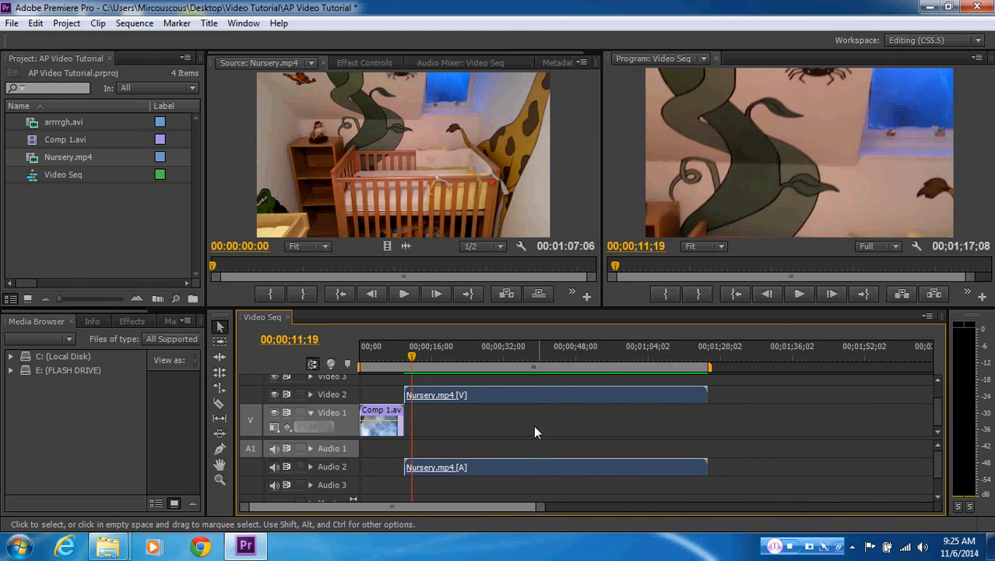
click(398, 360)
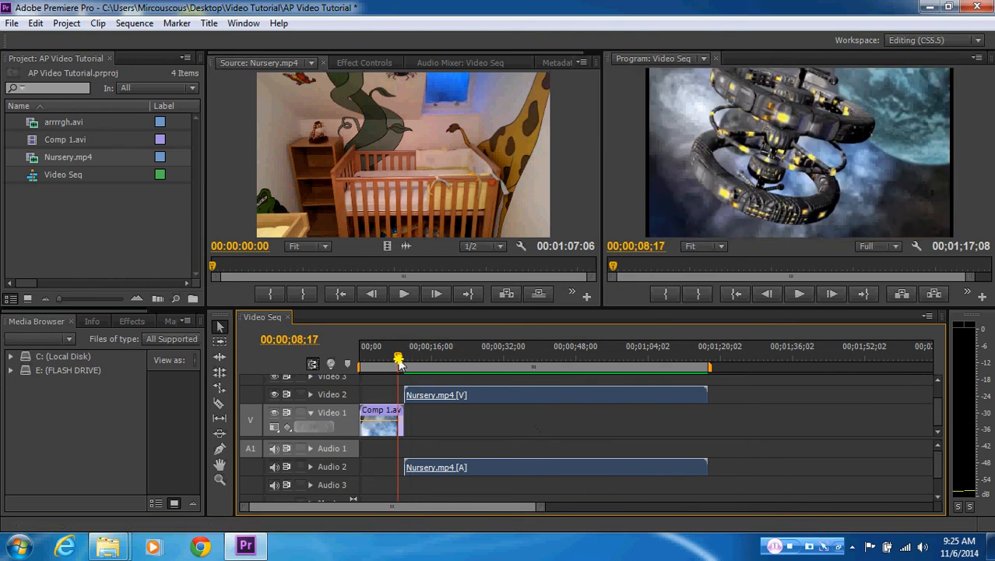
Lock Video 2 to select only the Nursery.mp4 audio, and swap the lock to Audio 2 to select only its video
click(299, 394)
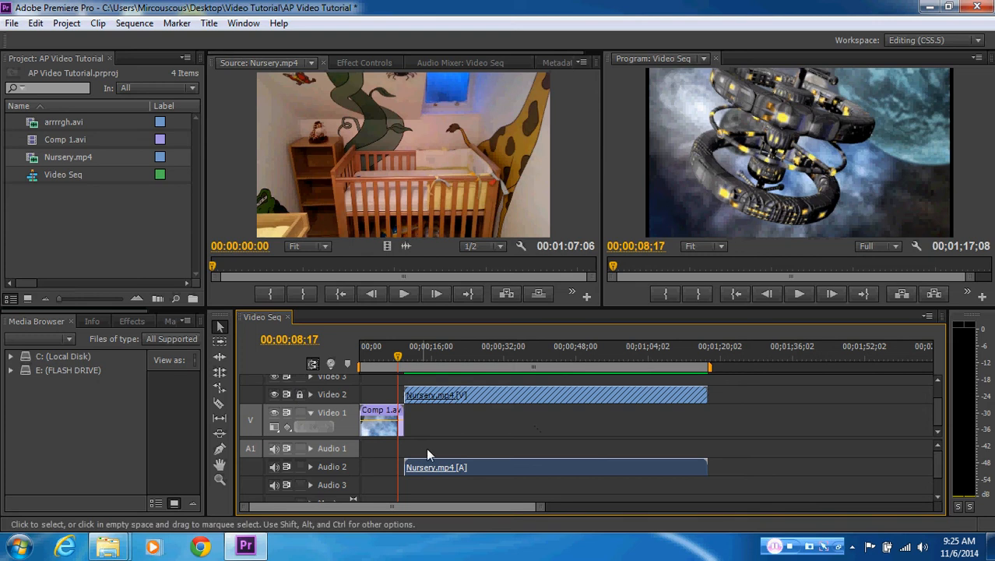
click(477, 450)
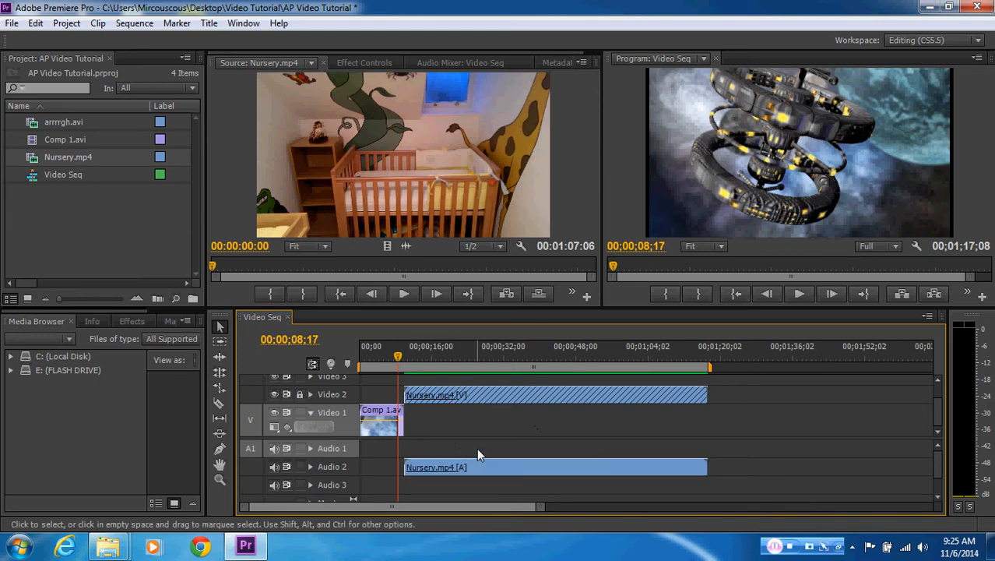
click(477, 466)
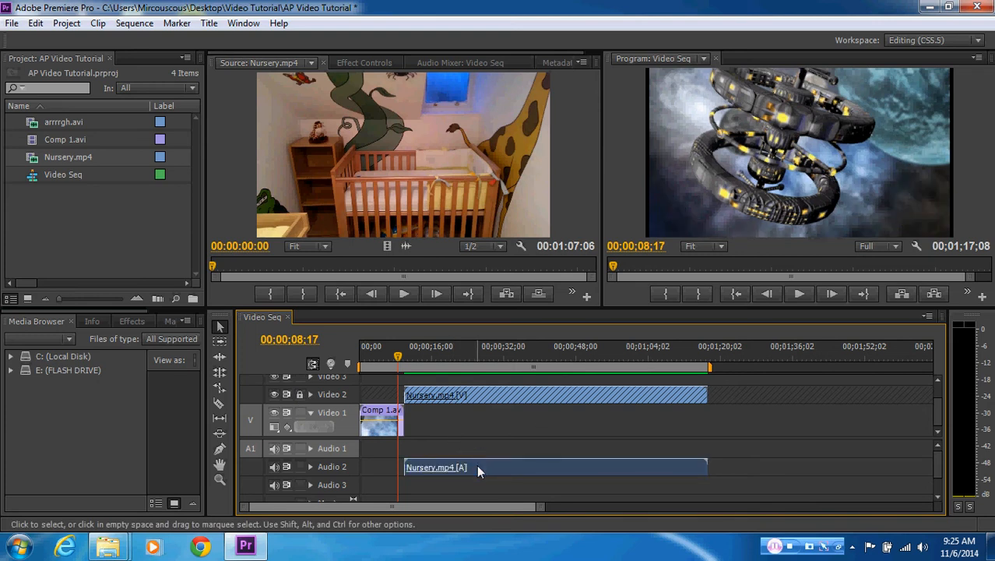
click(299, 467)
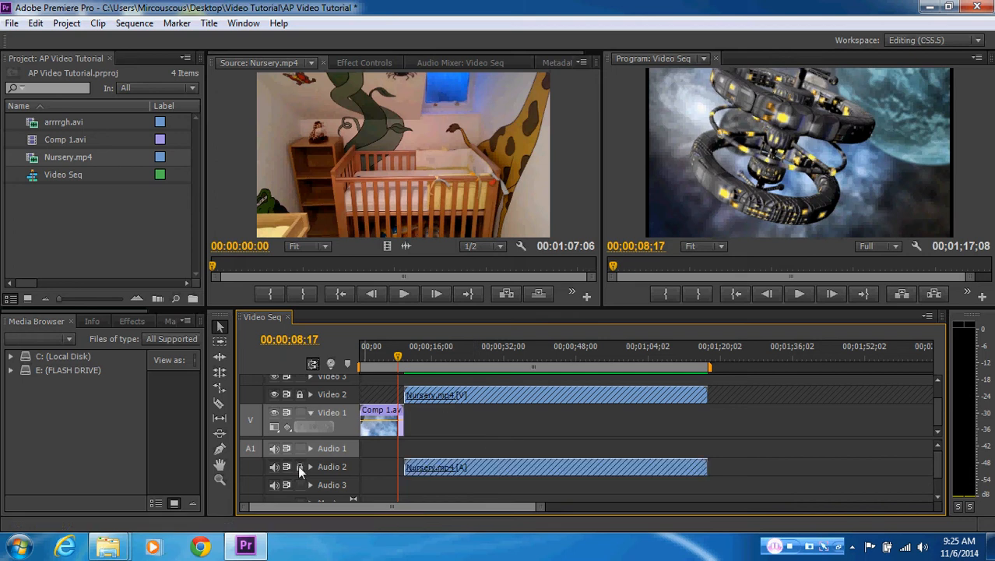
click(299, 392)
click(440, 393)
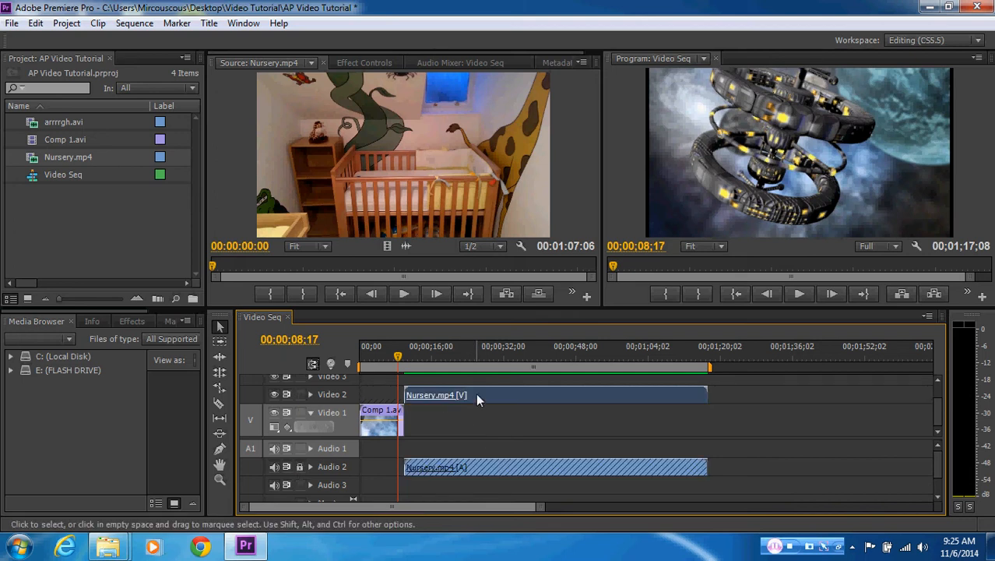
Lock Video 2, unlock Audio 2 and delete only the audio part of the Nursery.mp4 clip
click(299, 394)
click(297, 467)
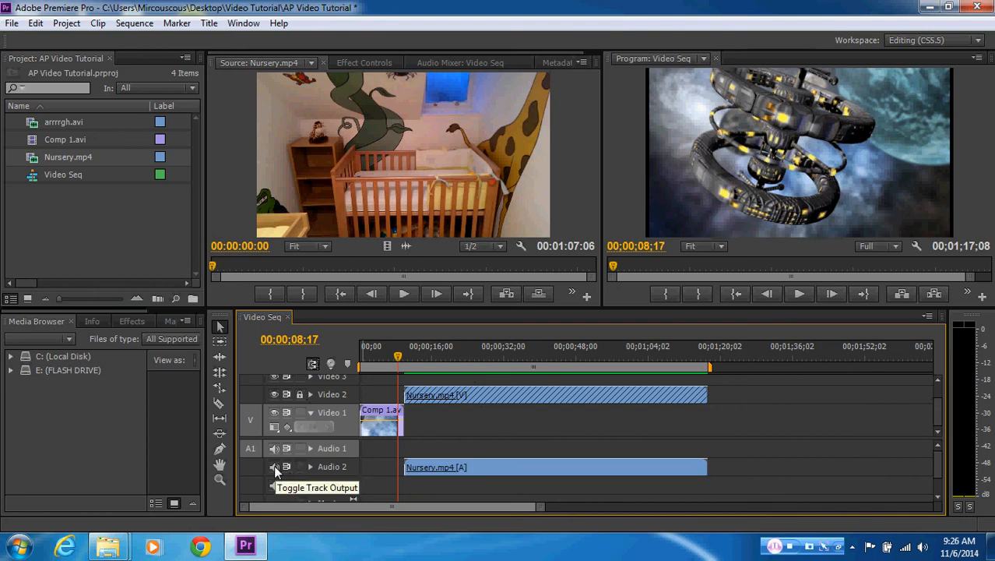
click(274, 466)
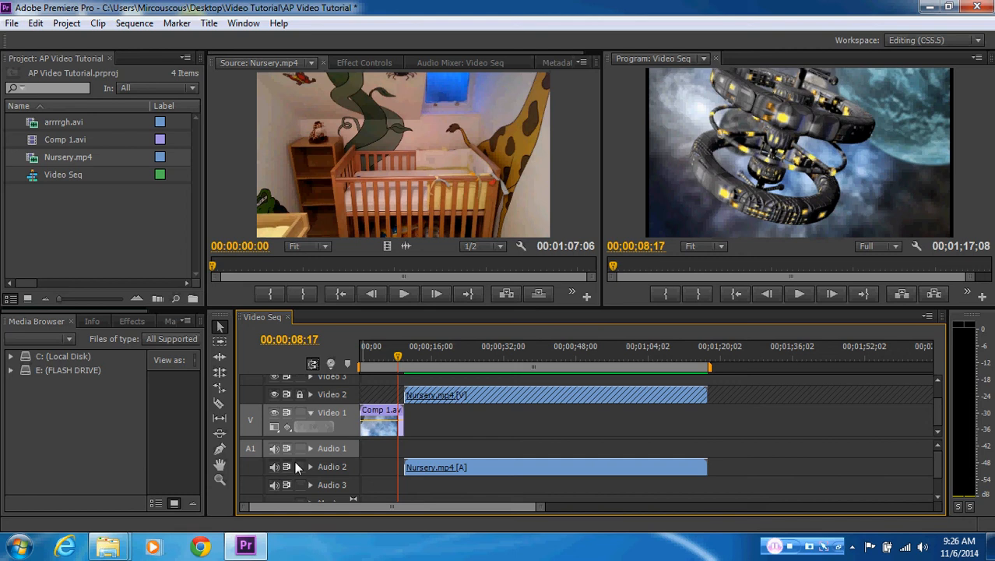
click(503, 470)
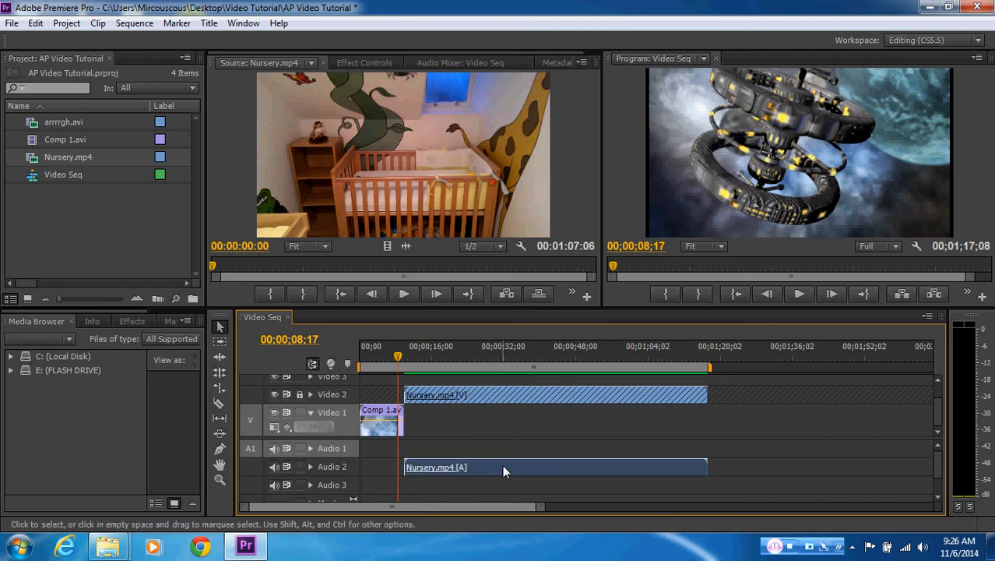
key(Delete)
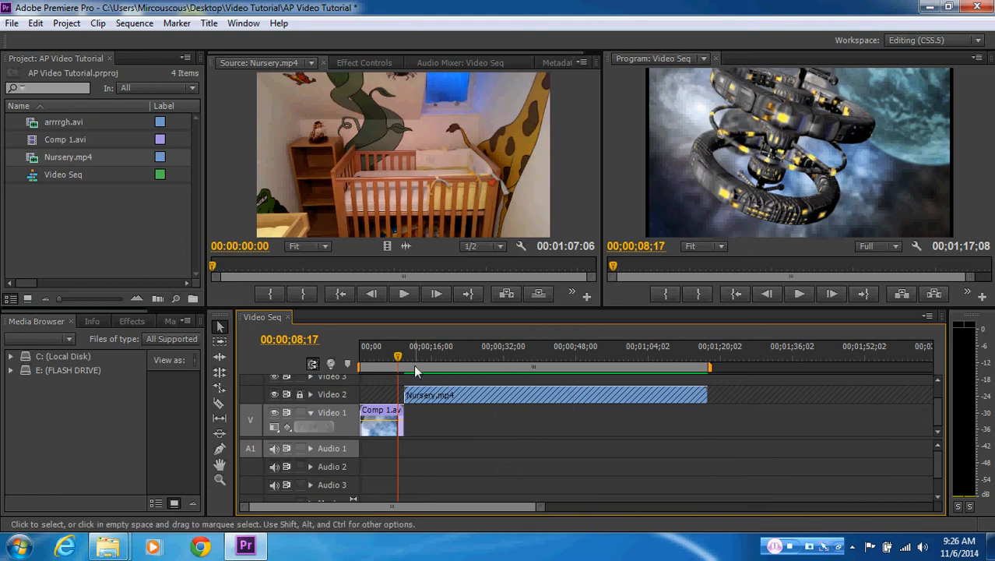
Unlock Video 2 and set the Nursery.mp4 clip's Motion scale to 46, with the playhead at the clip's start, 00;00;10;00
mouse_move(399, 365)
mouse_down()
mouse_move(362, 363)
mouse_move(473, 363)
mouse_move(358, 356)
mouse_move(413, 357)
mouse_up()
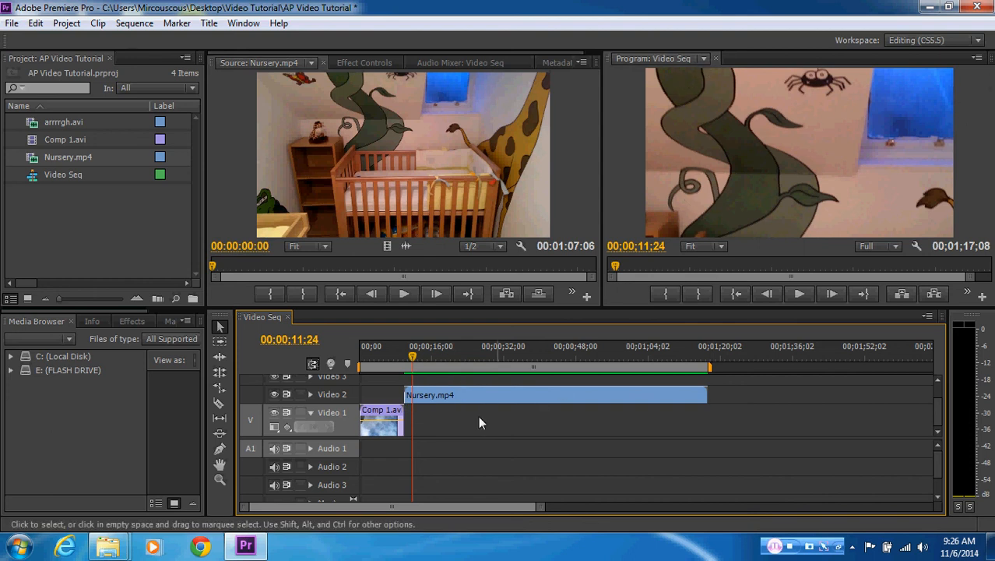
click(457, 397)
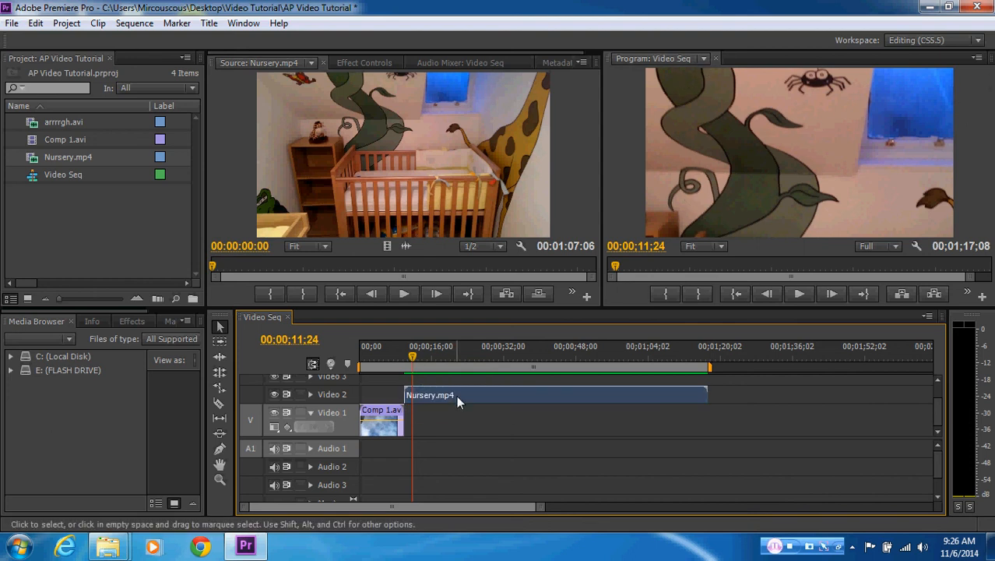
click(366, 62)
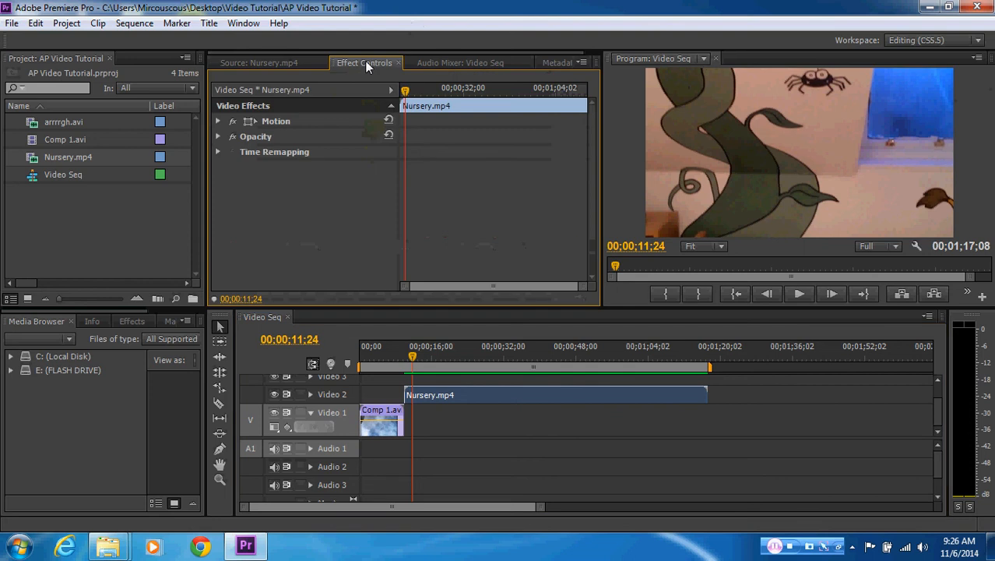
mouse_move(405, 91)
mouse_down()
mouse_move(580, 89)
mouse_move(406, 93)
mouse_up()
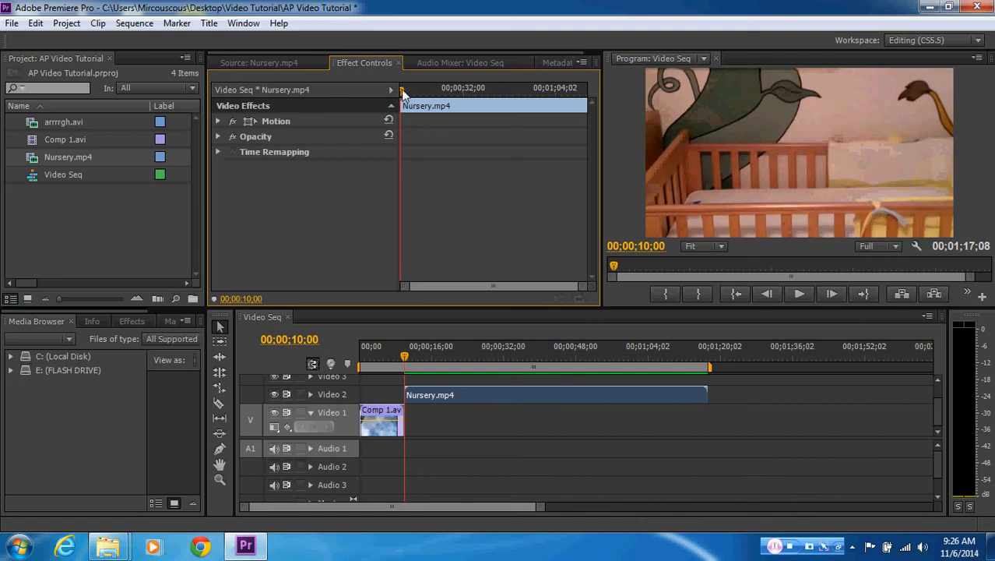
click(217, 121)
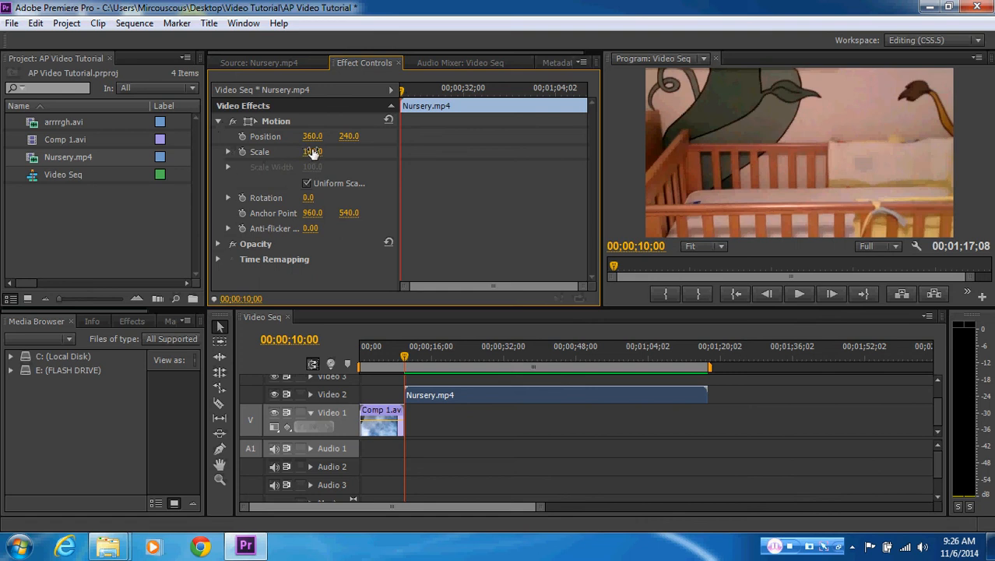
drag(312, 152, 272, 152)
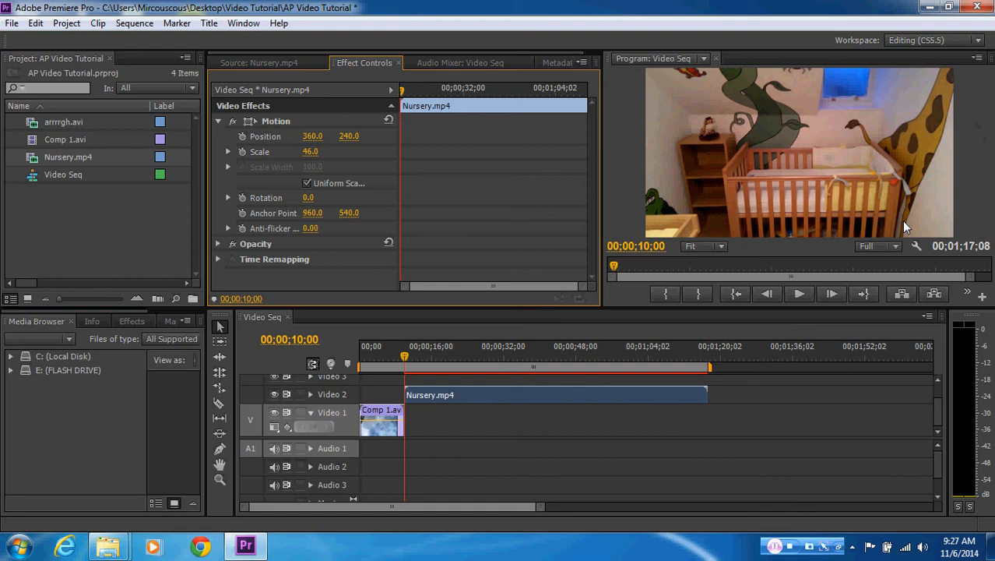
Scrub back into the Comp 1.avi clip to 00;00;04;16 to compare its framing with the scaled clip
mouse_move(404, 357)
mouse_down()
mouse_move(668, 364)
mouse_move(397, 358)
mouse_up()
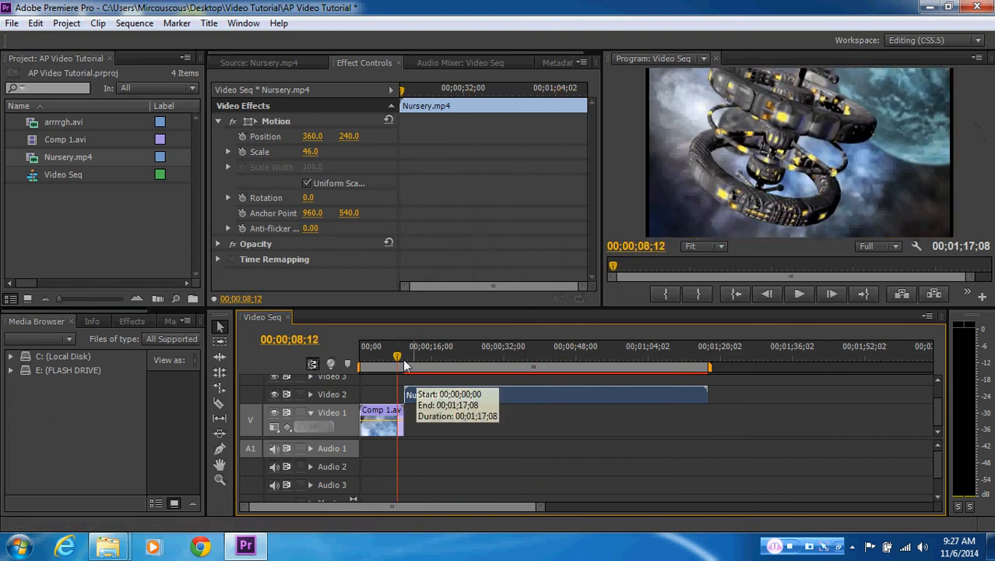
mouse_move(397, 353)
mouse_down()
mouse_move(372, 357)
mouse_move(538, 355)
mouse_move(380, 356)
mouse_up()
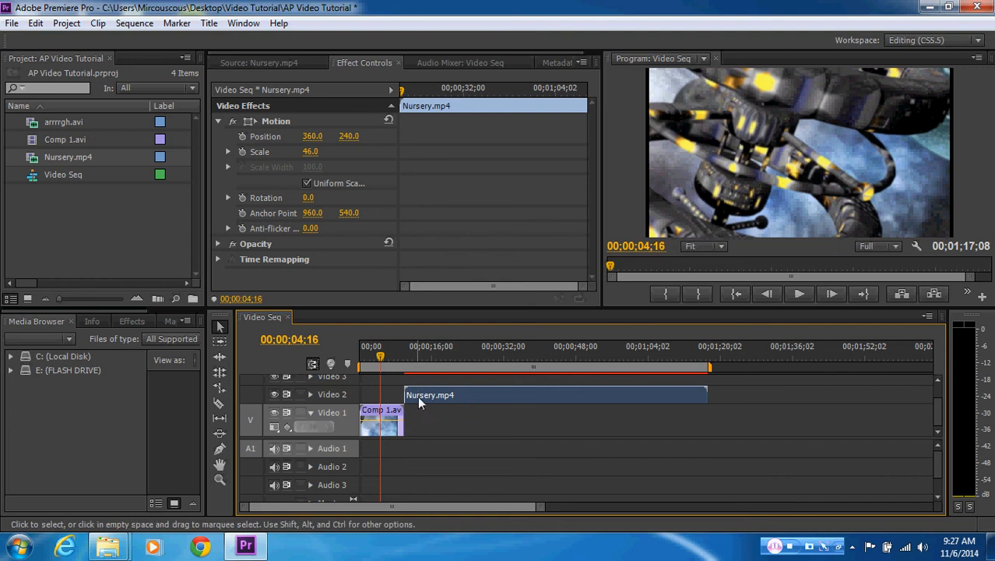